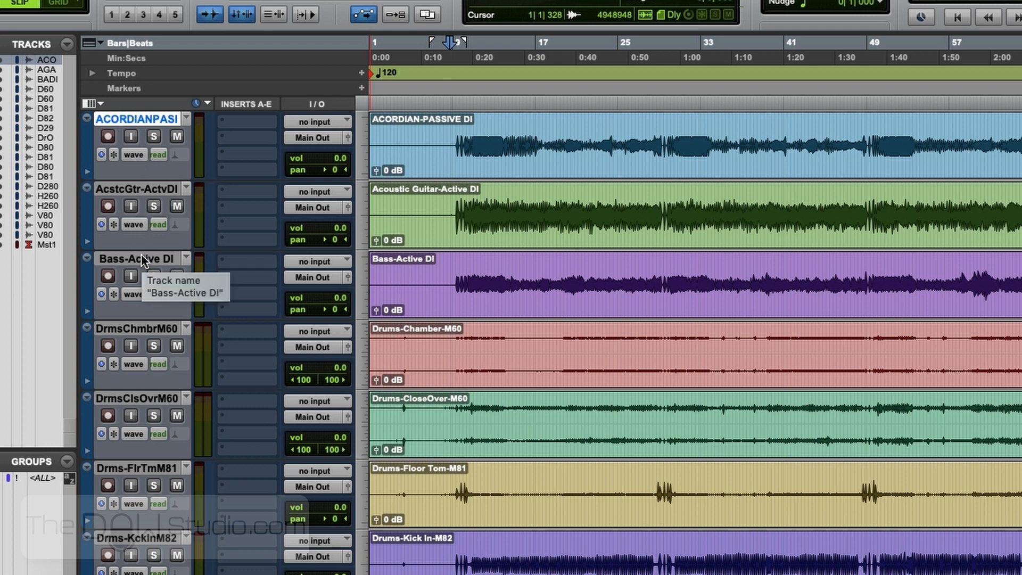
Move the accordion, acoustic guitar and bass tracks between the drums and the horns, placing the bass first.
shift+click(141, 256)
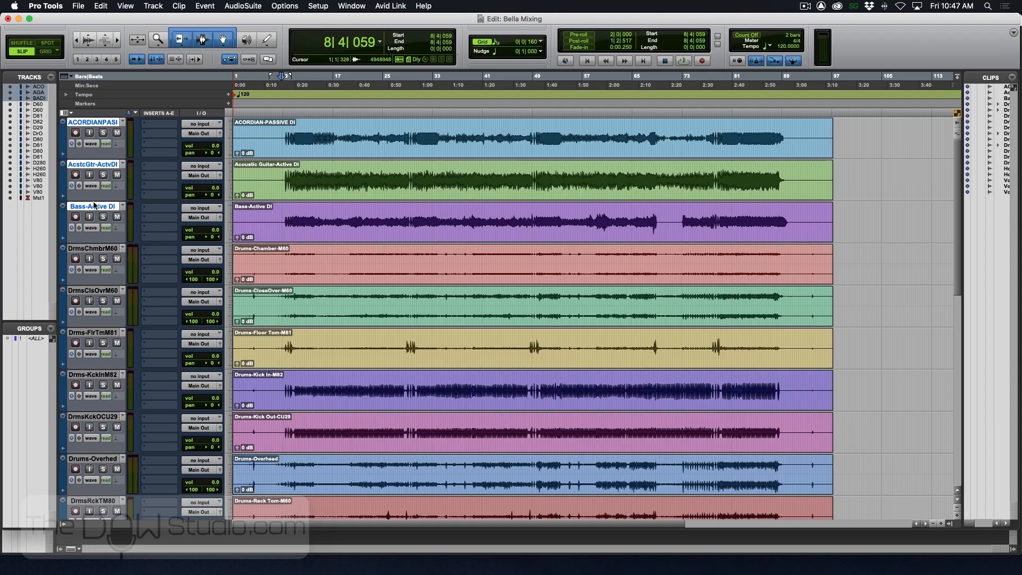
drag(140, 261, 156, 511)
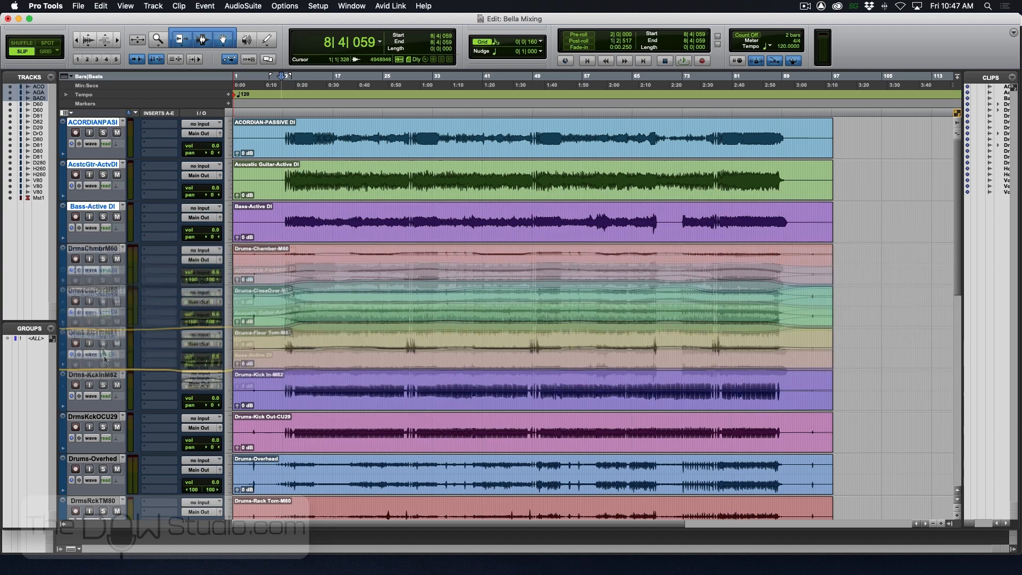
drag(105, 360, 122, 399)
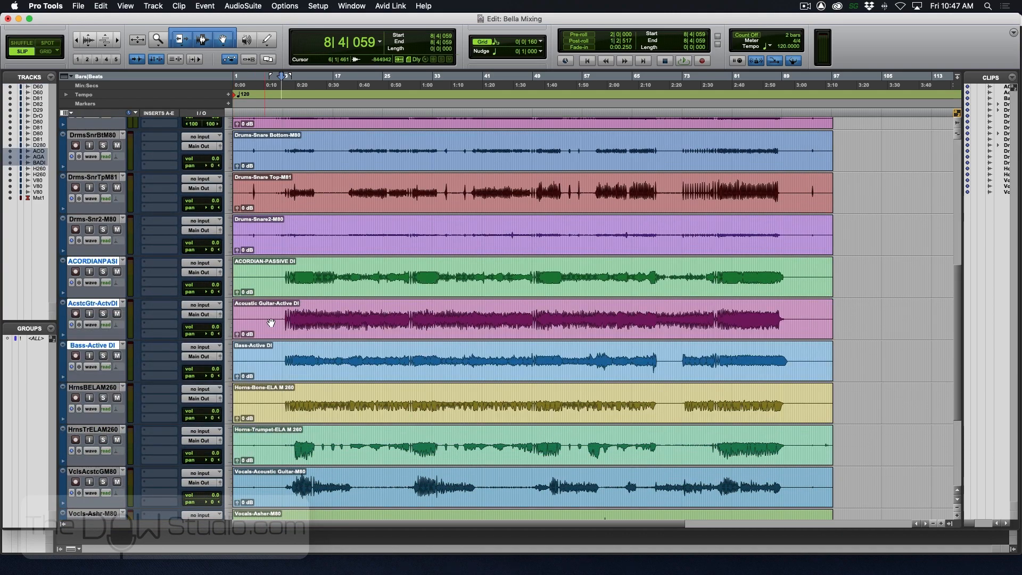
click(93, 345)
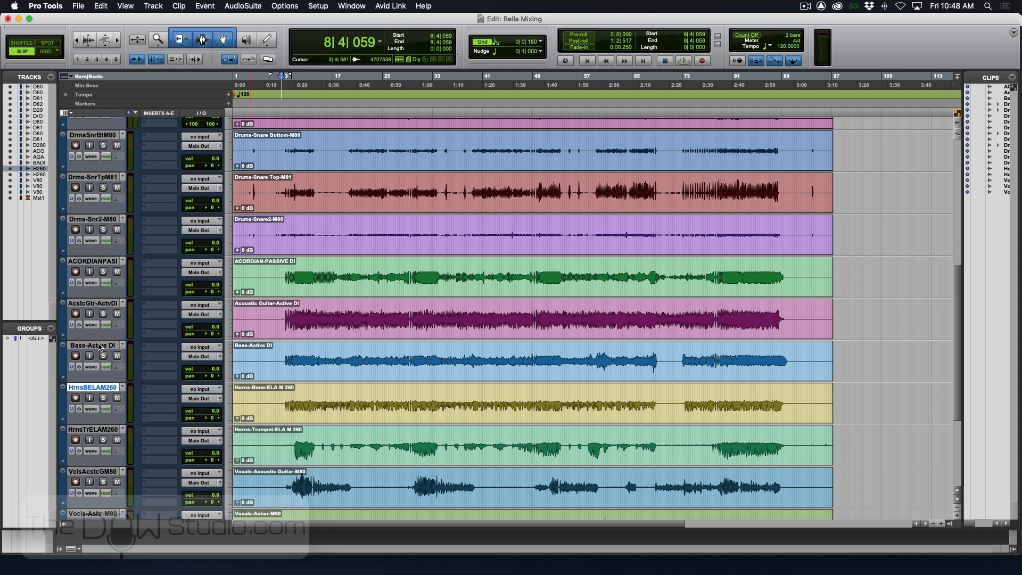
drag(94, 345, 103, 261)
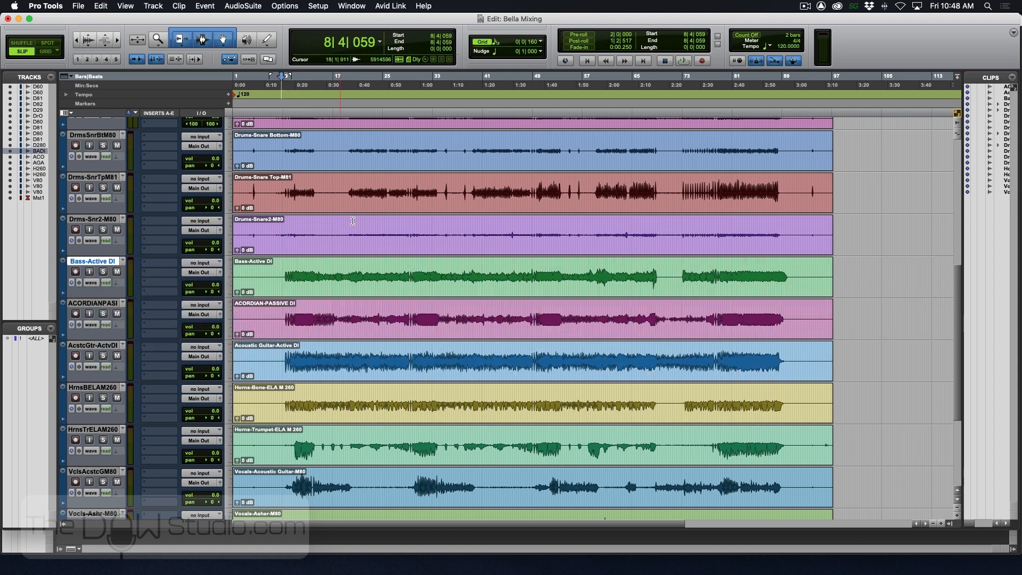
Move the Kick In and Kick Out tracks together to the top of the track order.
scroll(358, 220, up, 8)
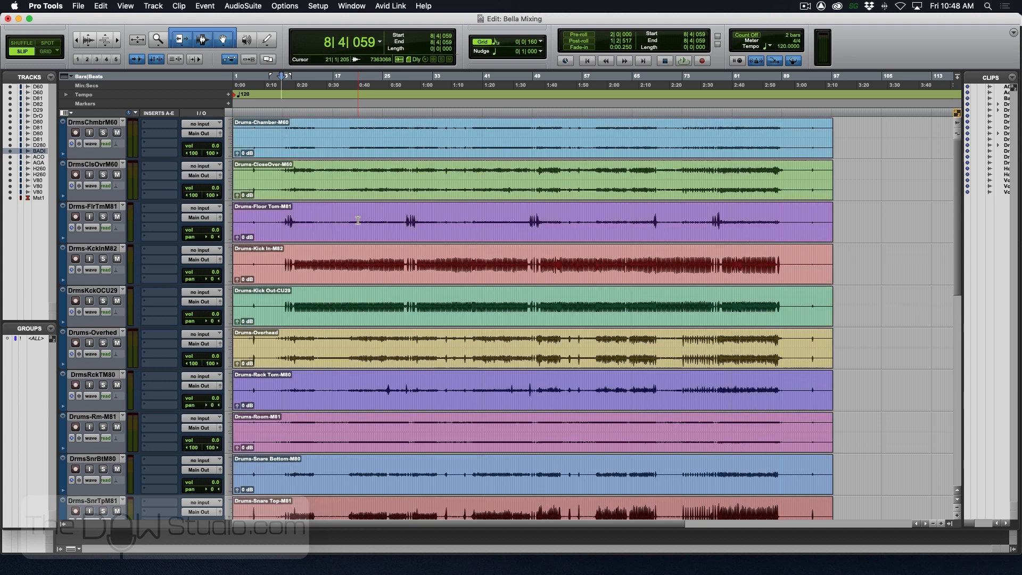
click(94, 248)
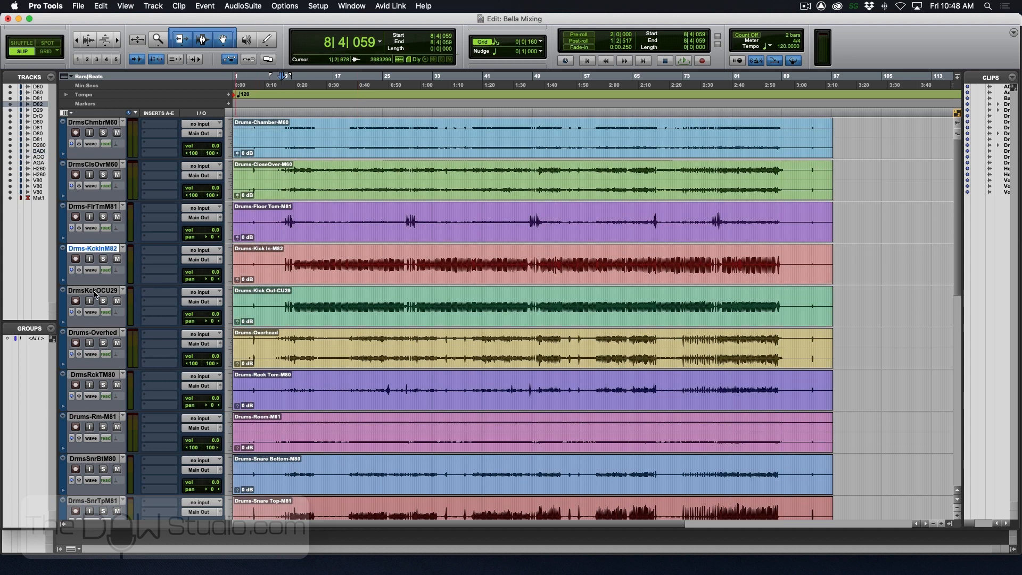
shift+click(94, 291)
drag(92, 250, 89, 120)
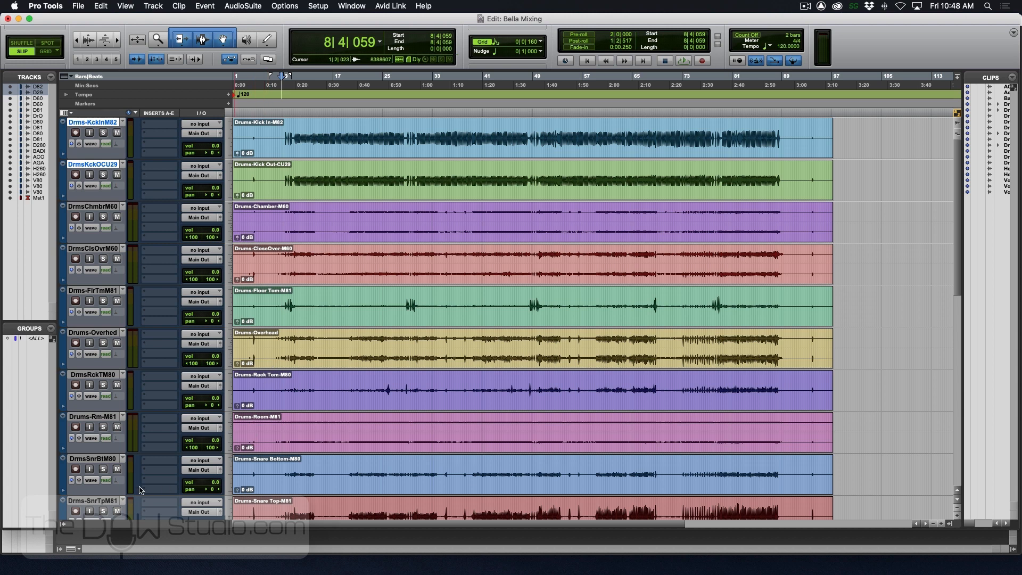
Place the Snare Top and Snare Bottom tracks below Kick Out, followed directly by the Floor Tom track.
drag(102, 501, 104, 458)
drag(104, 458, 103, 208)
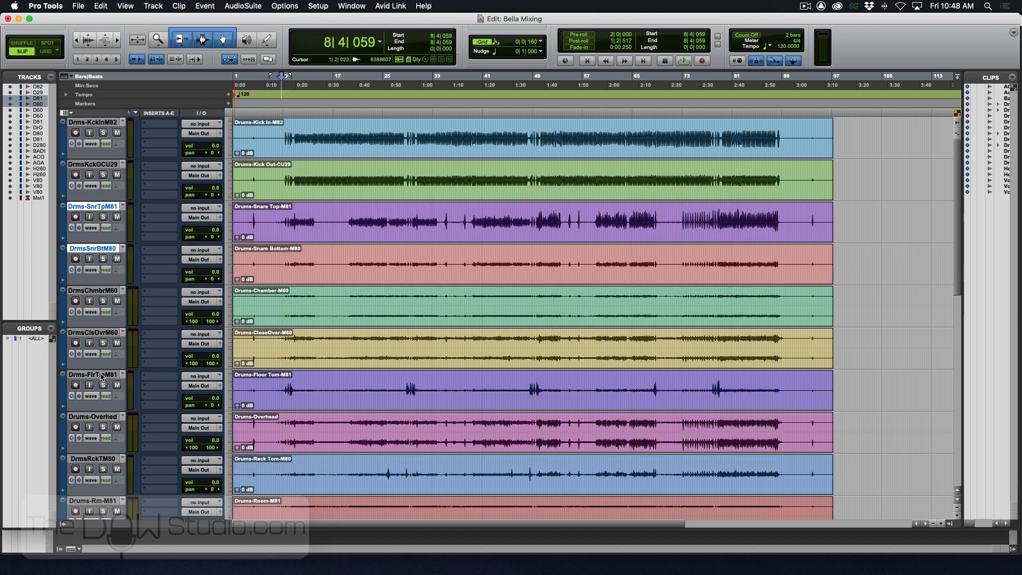
drag(101, 376, 99, 280)
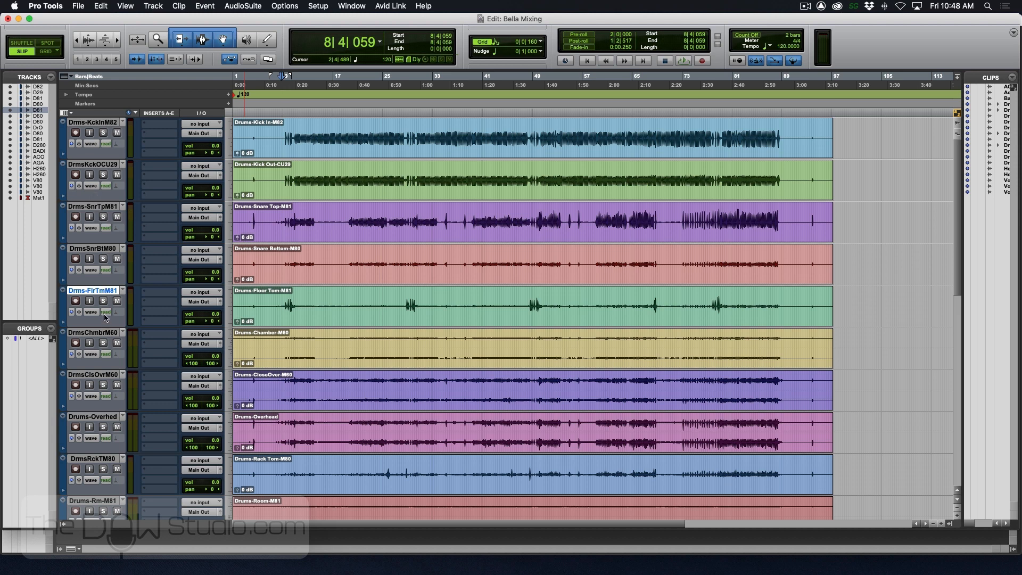
Move the Rack Tom track below Snare Top and the Overhead track directly below Floor Tom.
scroll(97, 366, down, 1)
drag(100, 417, 101, 211)
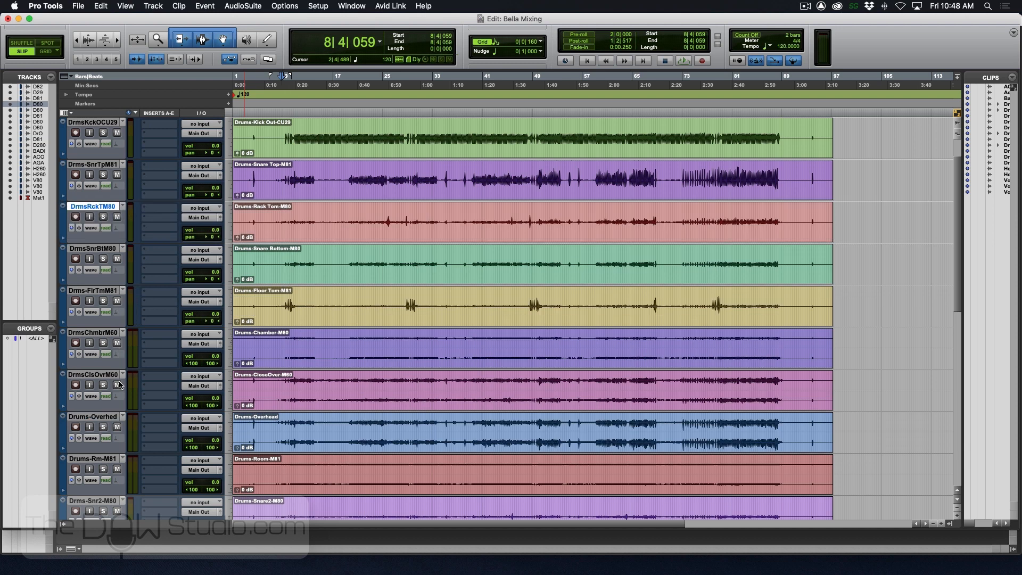
drag(101, 417, 102, 325)
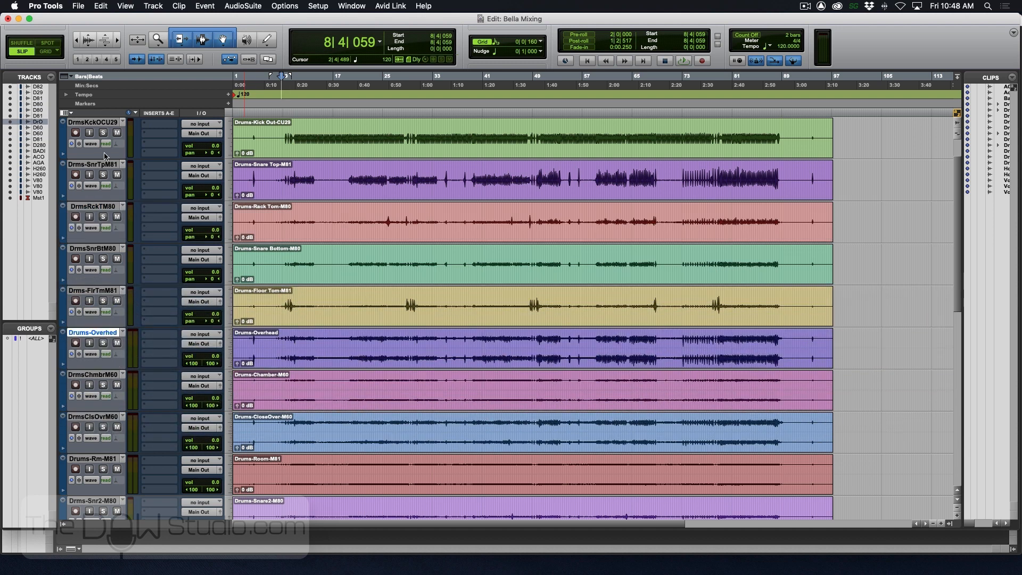
Arrange Snare Top, Snare Bottom and Snare2 in that order above Rack Tom, and mute Snare2.
drag(94, 165, 91, 270)
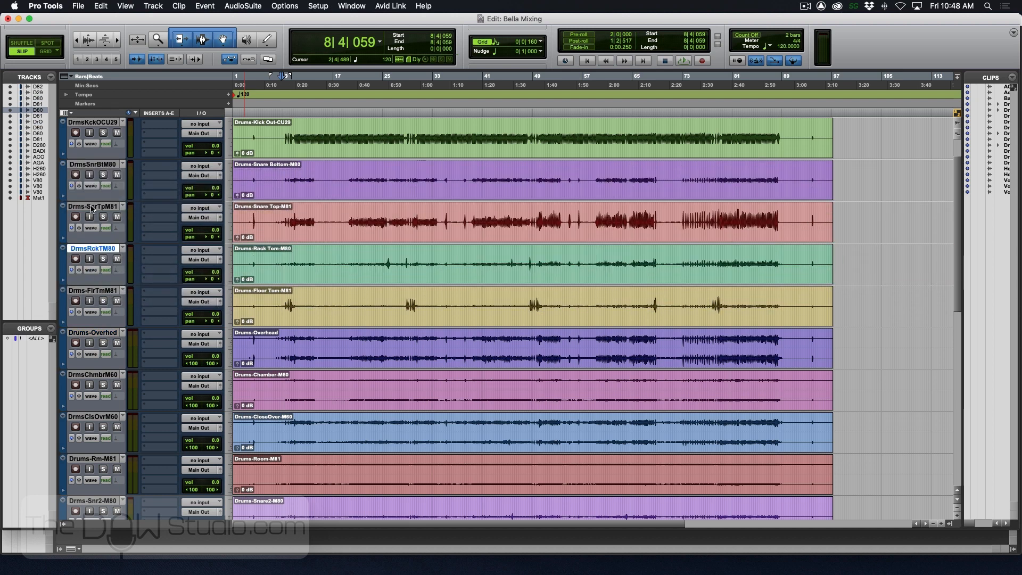
drag(91, 203, 92, 169)
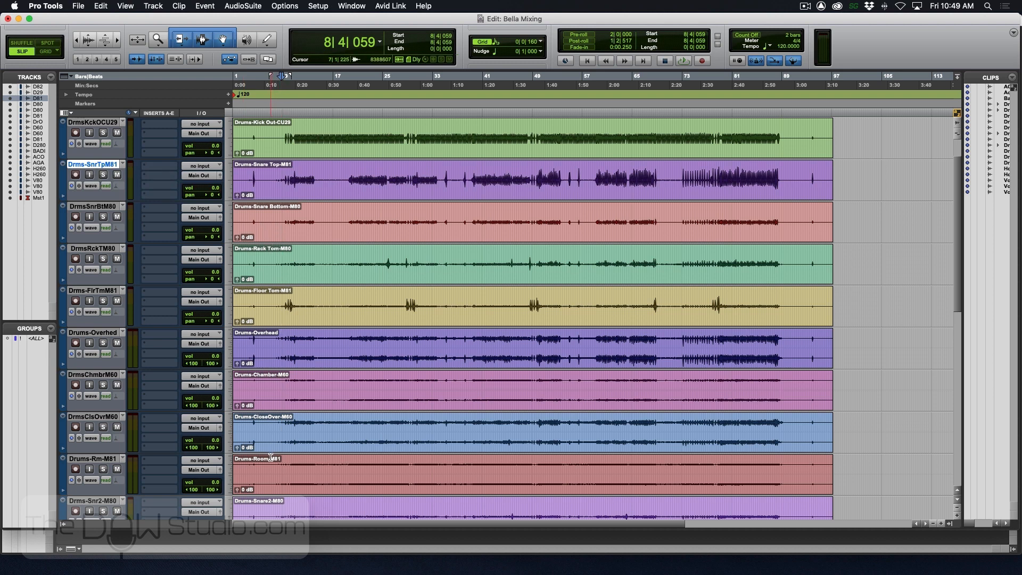
scroll(271, 458, down, 1)
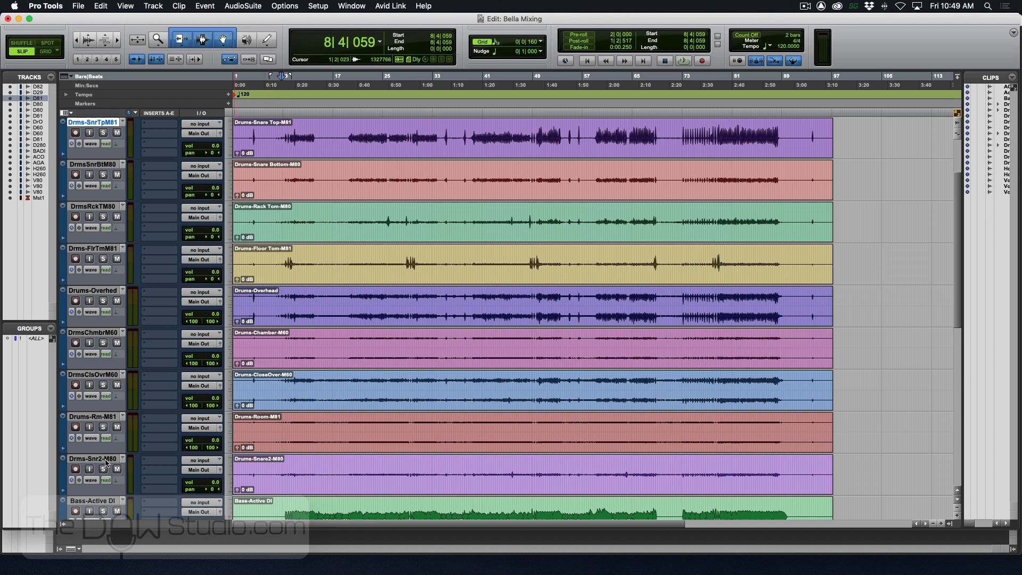
drag(106, 462, 93, 207)
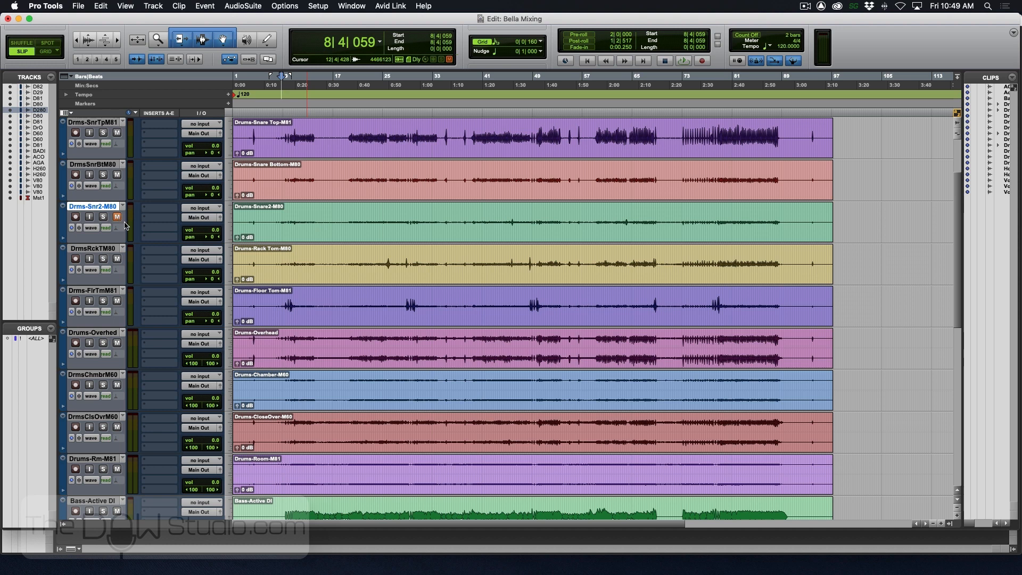
Order the tracks below Overhead as CloseOver, Room and Chamber, and mute the Chamber track.
drag(104, 419, 103, 365)
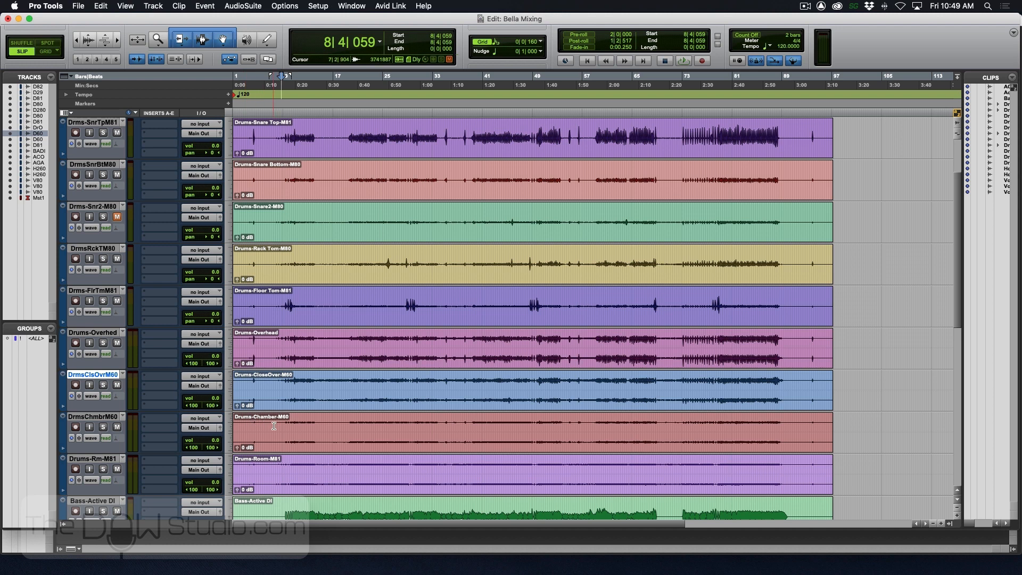
drag(71, 459, 113, 438)
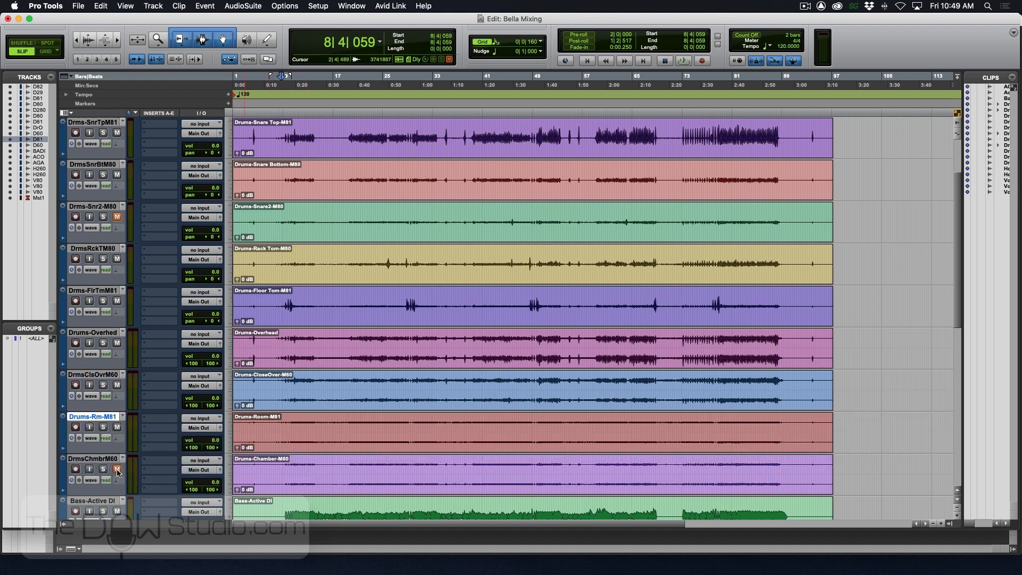
Switch from the Edit window to the Mix window.
scroll(271, 437, down, 5)
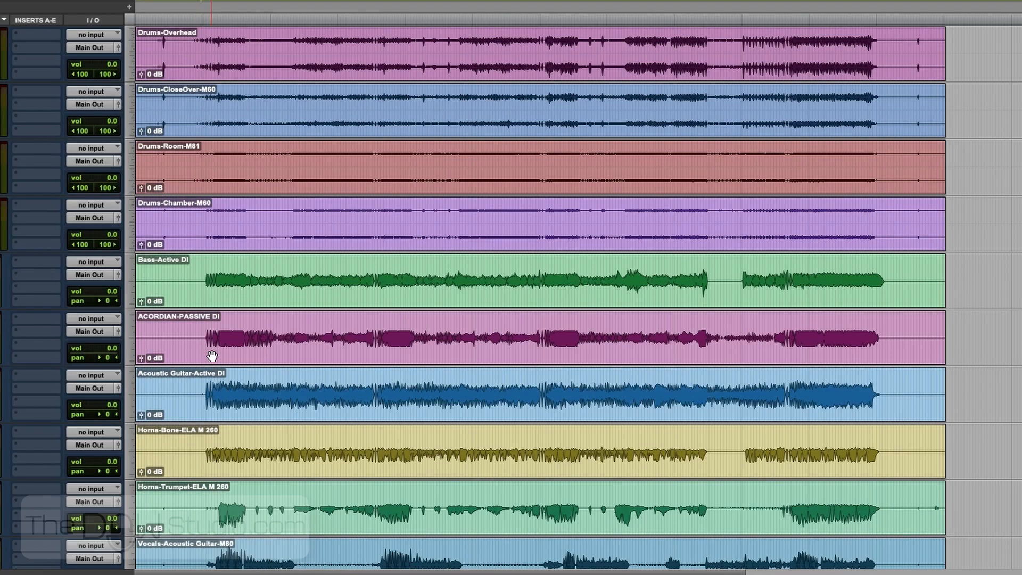
scroll(217, 390, down, 3)
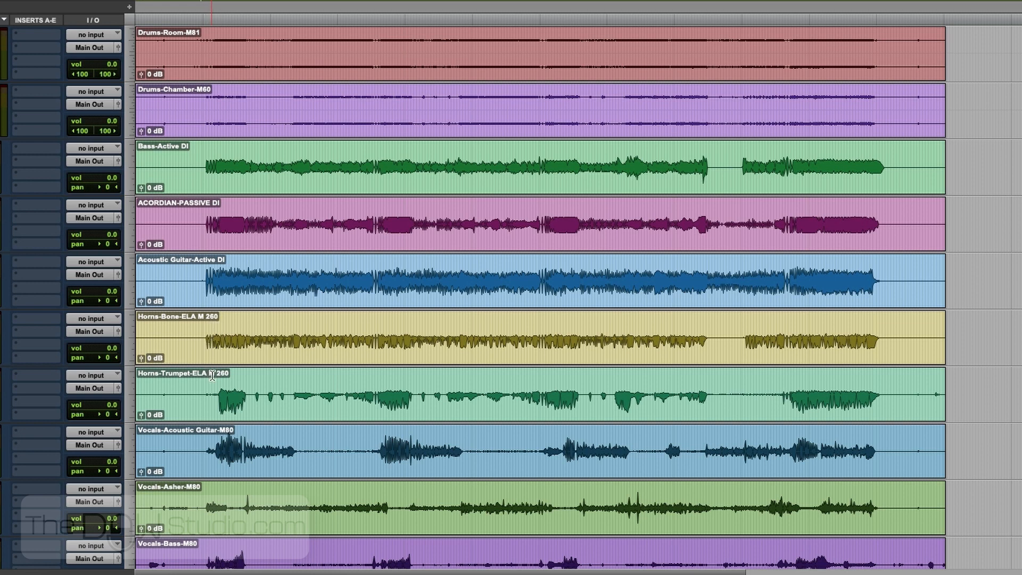
scroll(213, 386, down, 2)
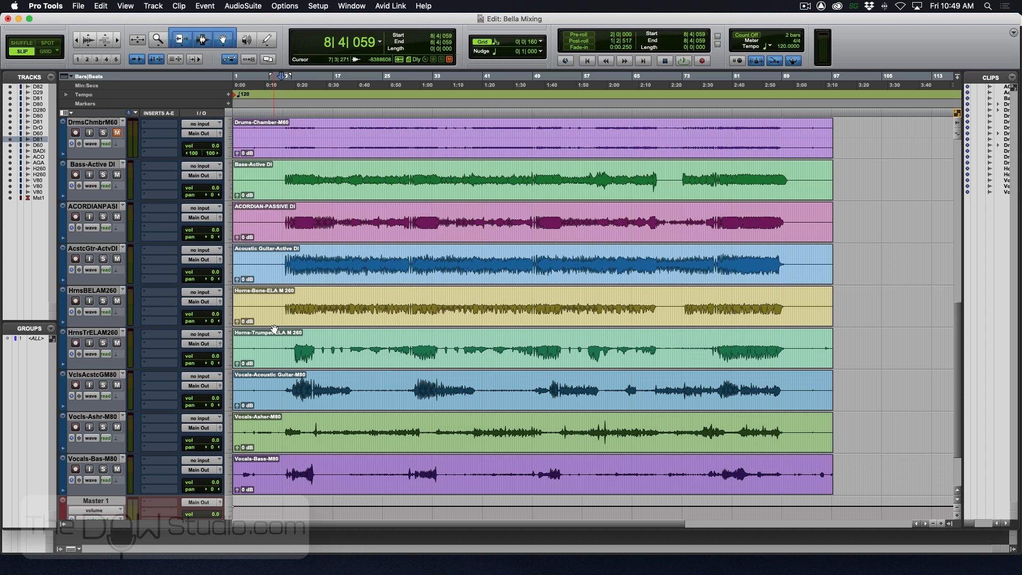
key(super+equal)
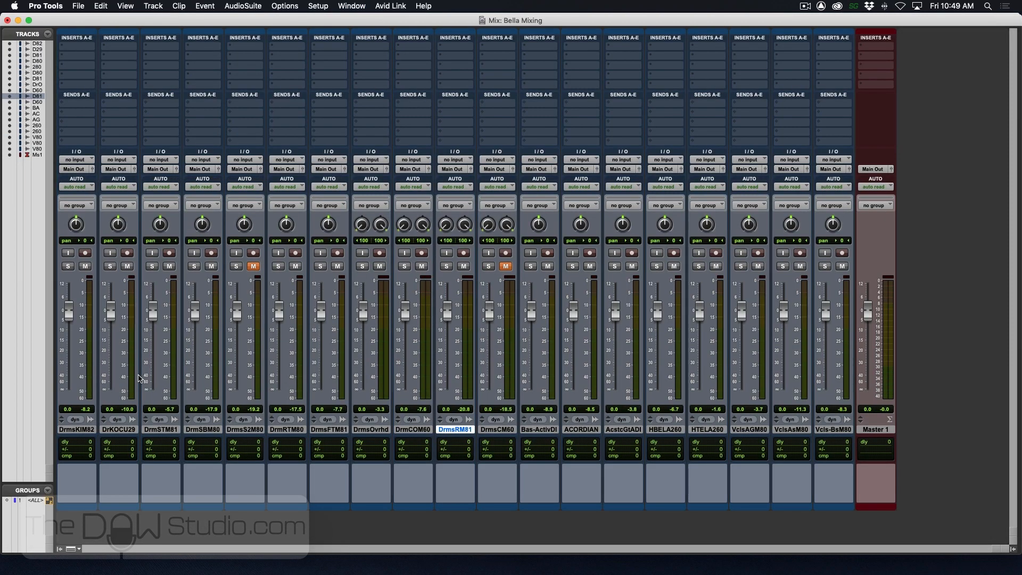
Compare the Kick In and Kick Out tracks during playback by soloing each in turn, returning to Kick In.
click(68, 266)
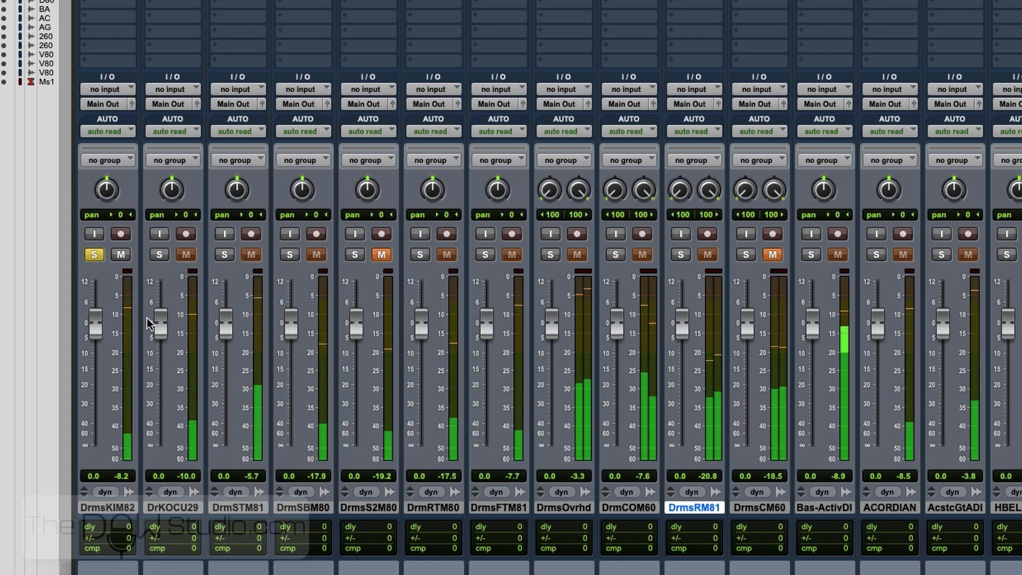
click(160, 255)
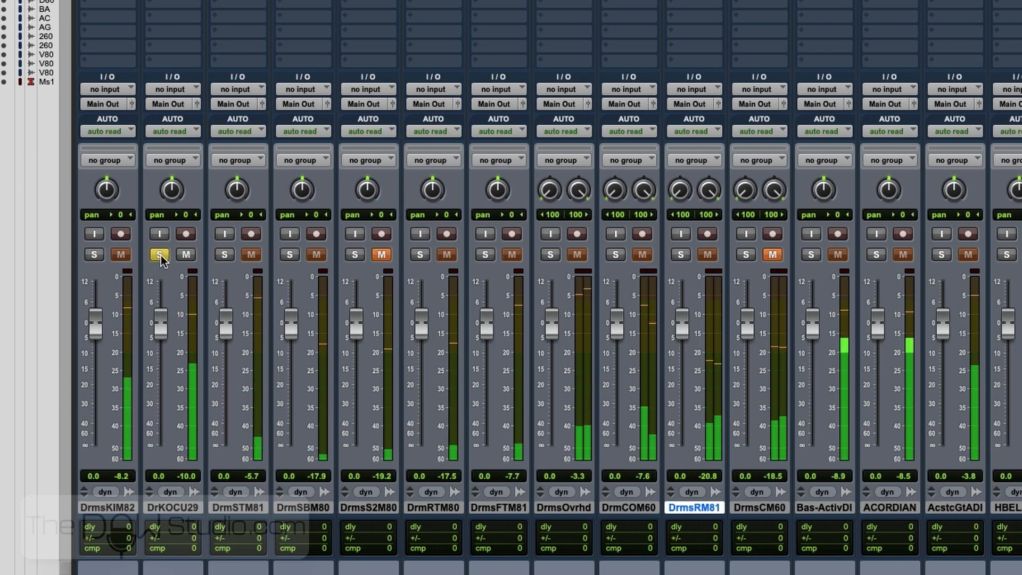
click(93, 255)
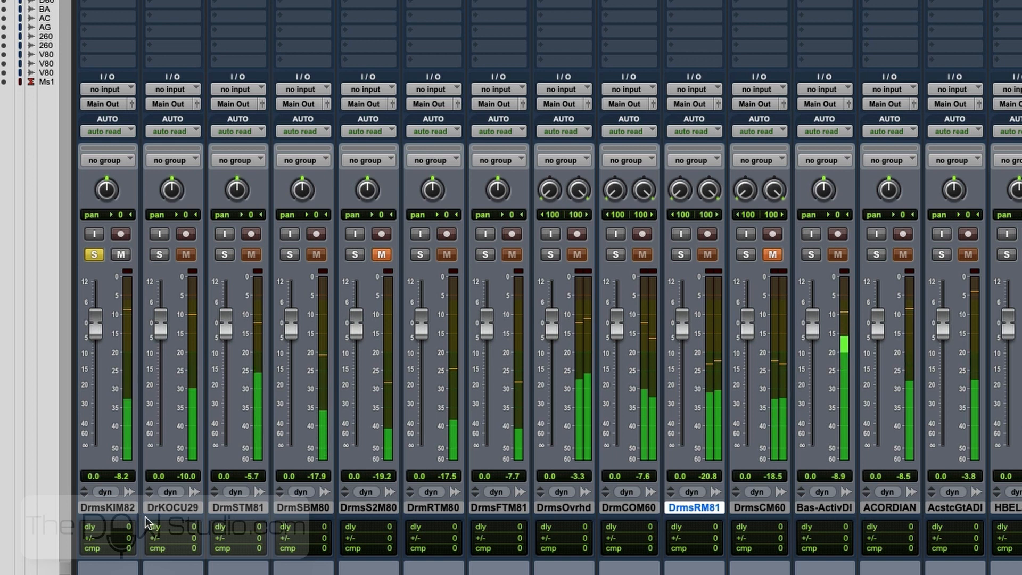
Check the full names of the Kick In and Kick Out tracks in the track naming dialog without changing them.
double_click(121, 511)
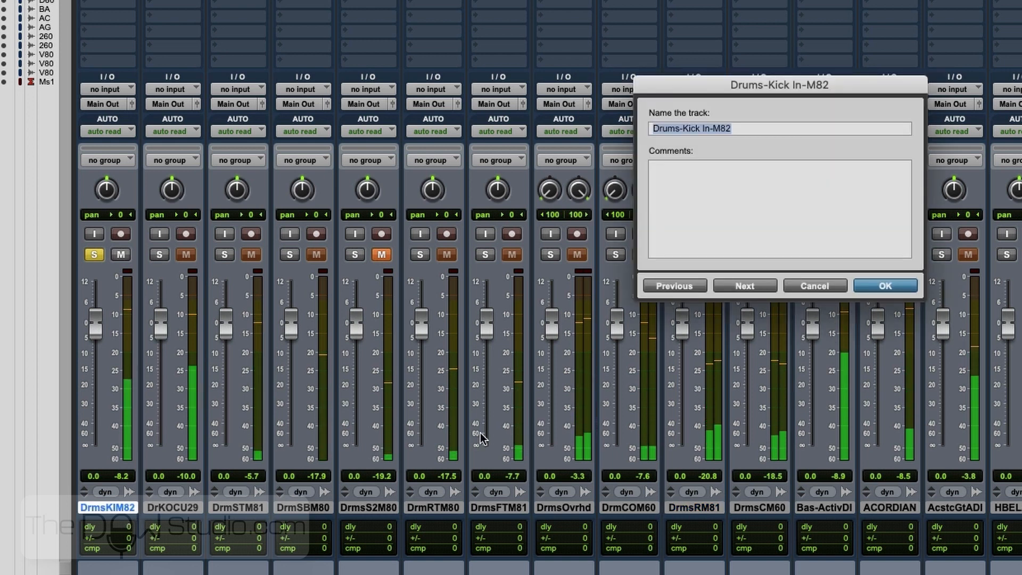
click(740, 286)
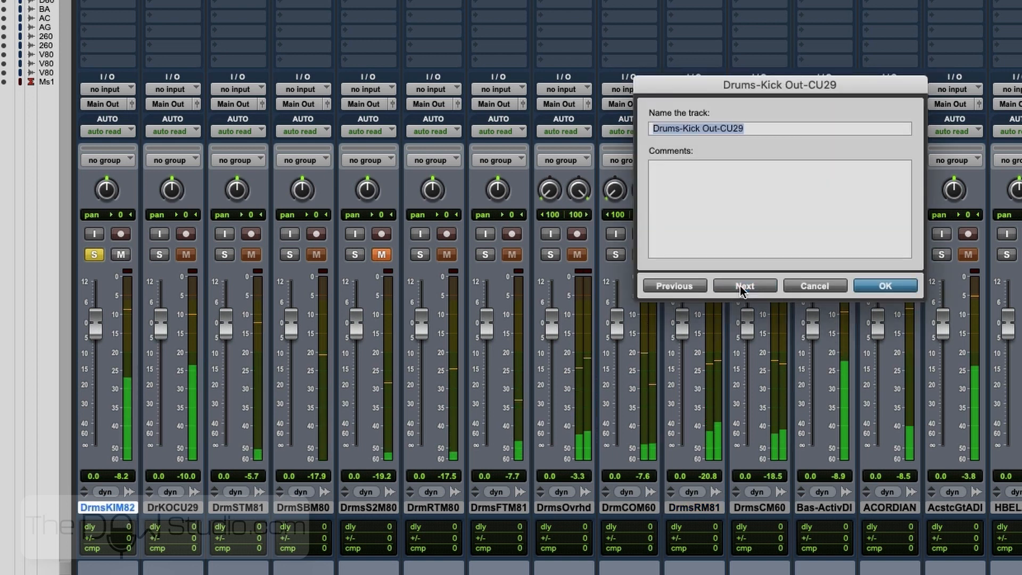
click(807, 283)
Solo Kick Out, Snare Top, Snare Bottom and Snare2 in turn, unmuting Snare2 to listen and muting it again.
click(161, 254)
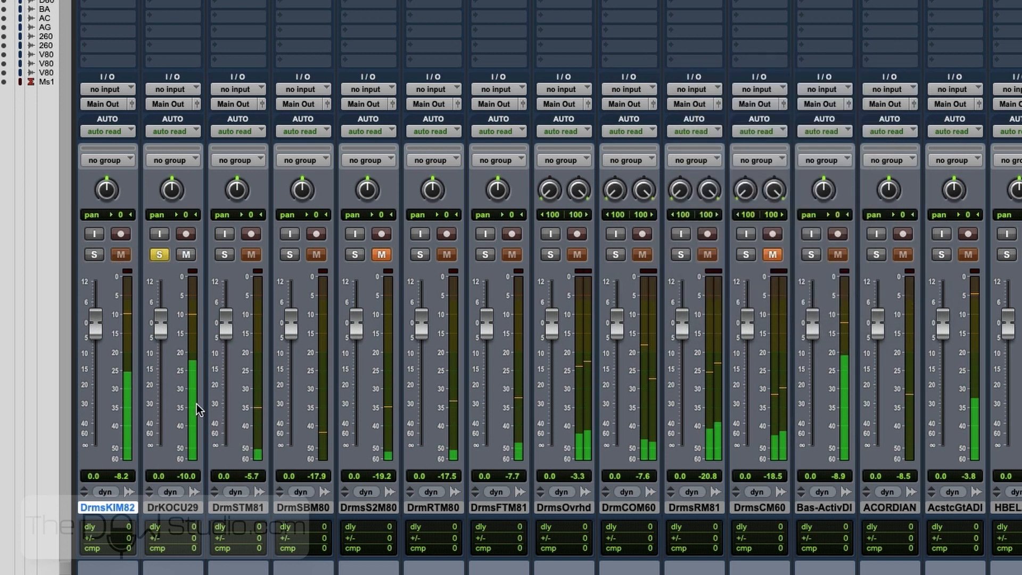
click(219, 255)
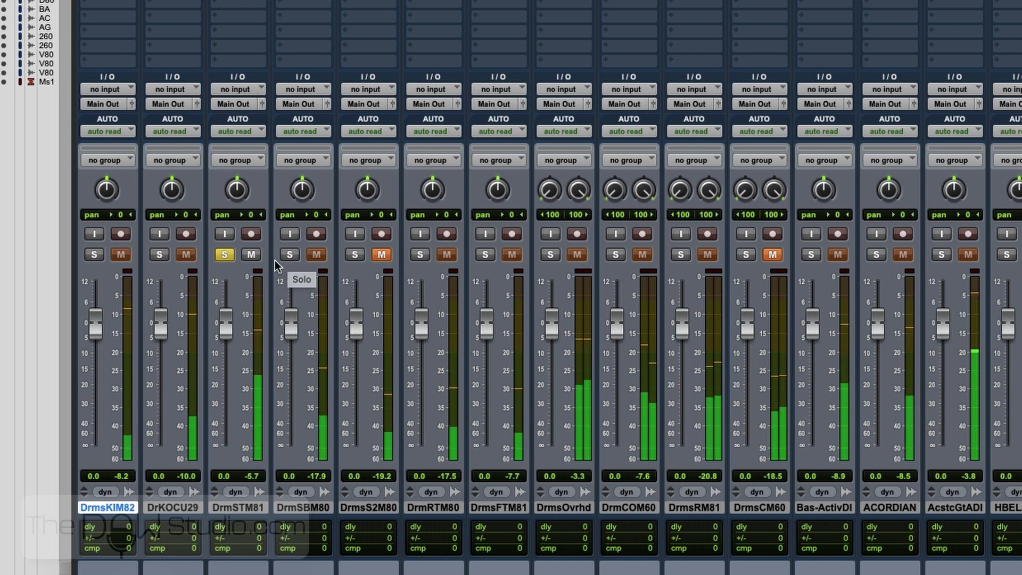
click(291, 254)
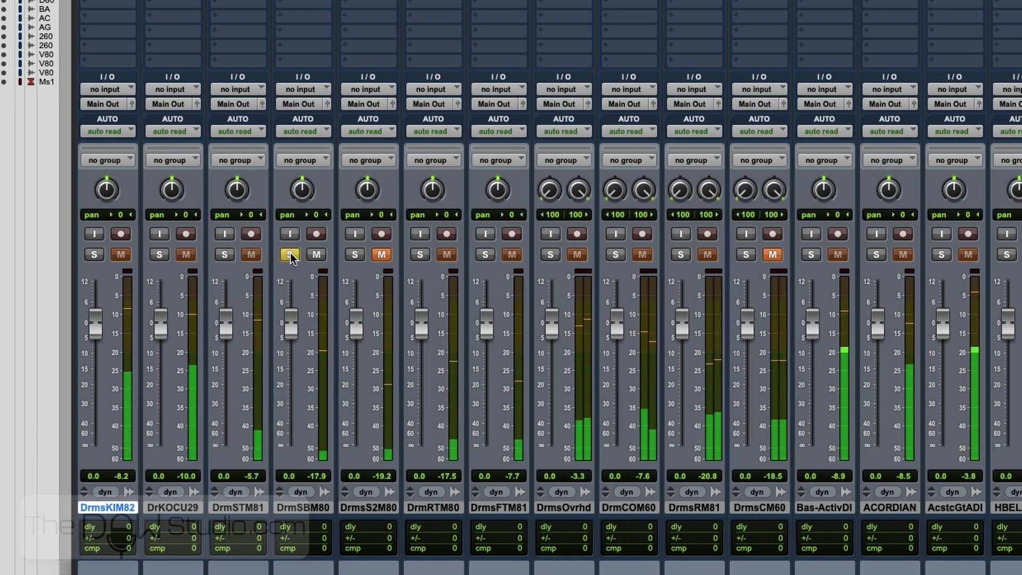
click(360, 254)
click(381, 256)
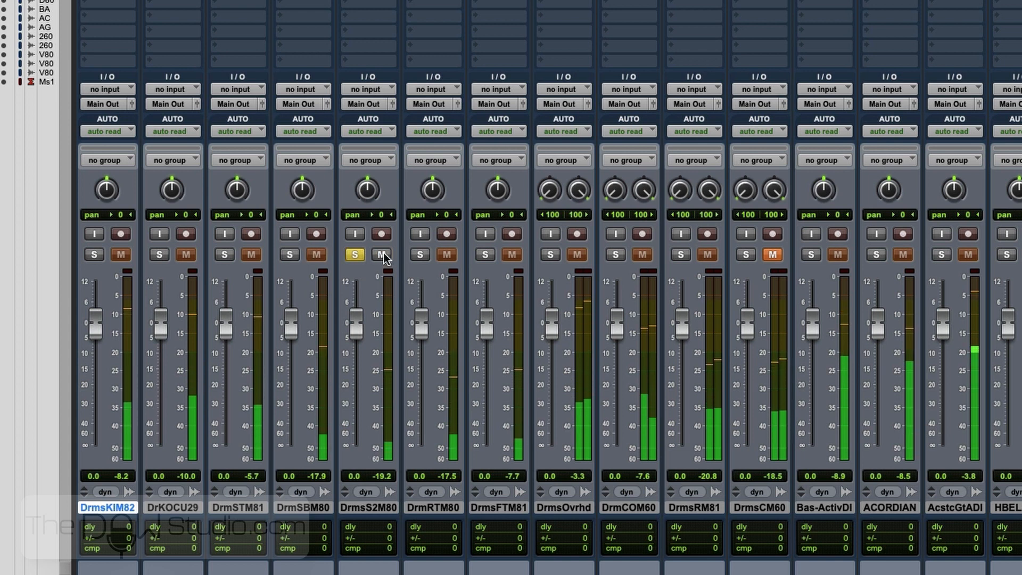
click(385, 254)
Audition the Rack Tom, Floor Tom, Overhead and CloseOver tracks by soloing them one after another.
click(420, 256)
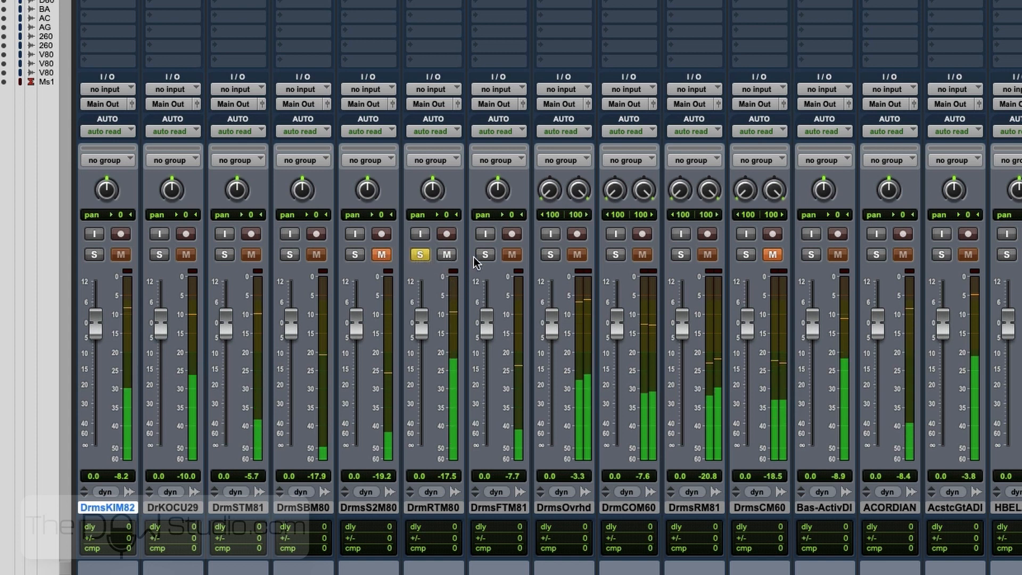
click(487, 254)
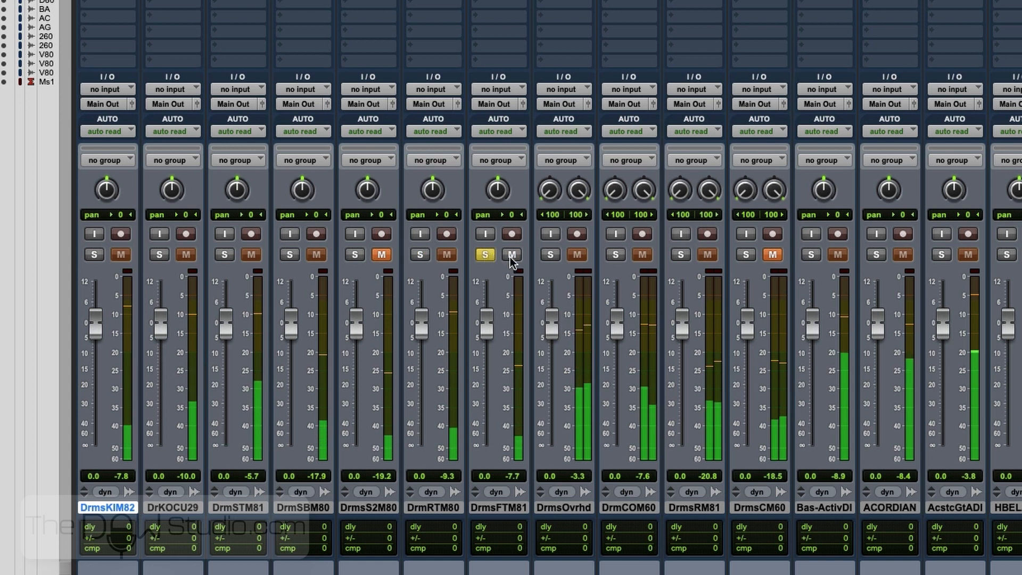
click(552, 254)
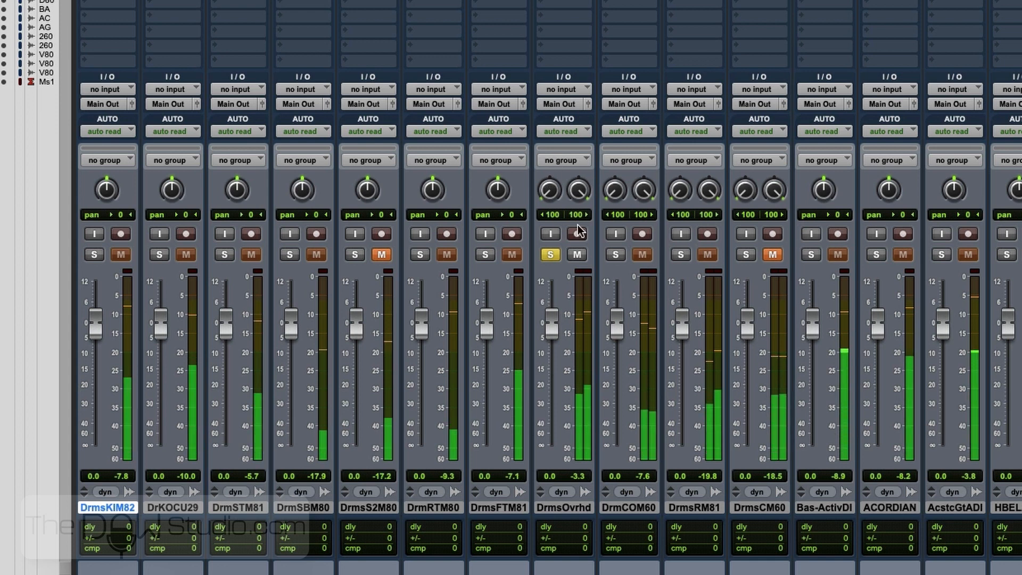
click(616, 255)
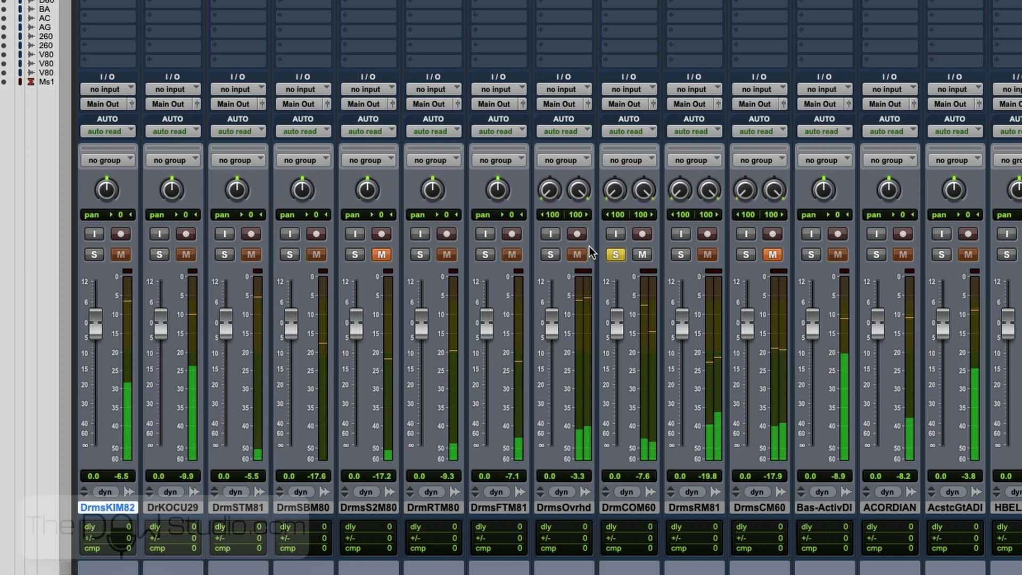
Solo DrmsRM81 and DrmsCM60 in turn, lowering them to -9.4 dB and -17.9 dB, unmuting DrmsCM60 to listen and muting it again.
click(680, 254)
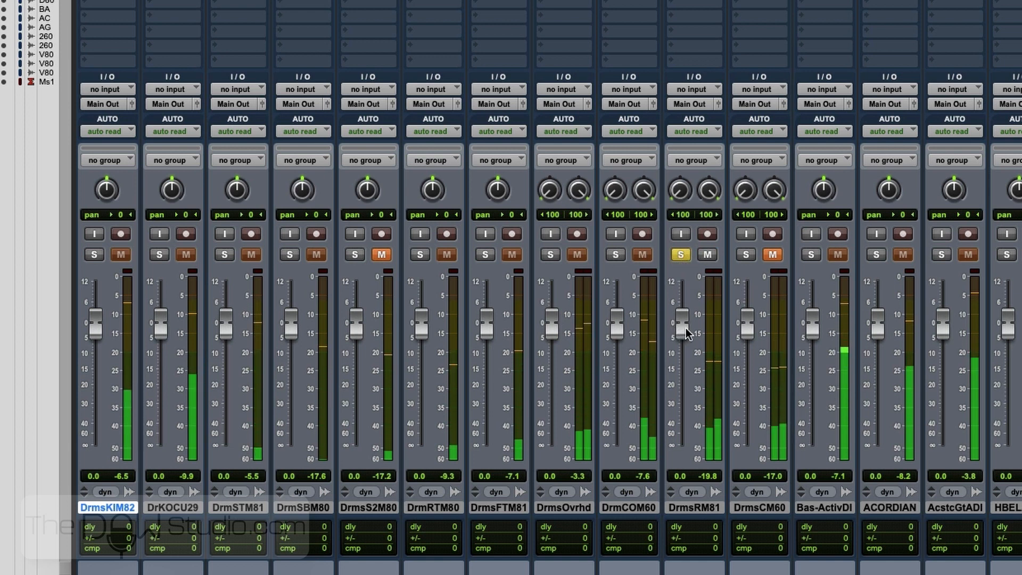
drag(684, 320, 684, 350)
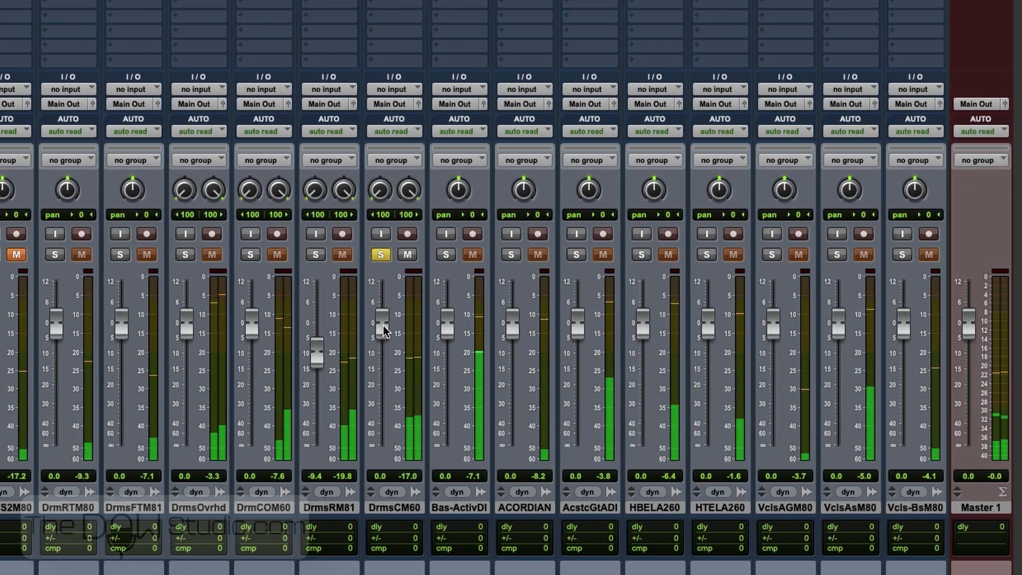
drag(481, 326, 480, 338)
drag(383, 338, 383, 376)
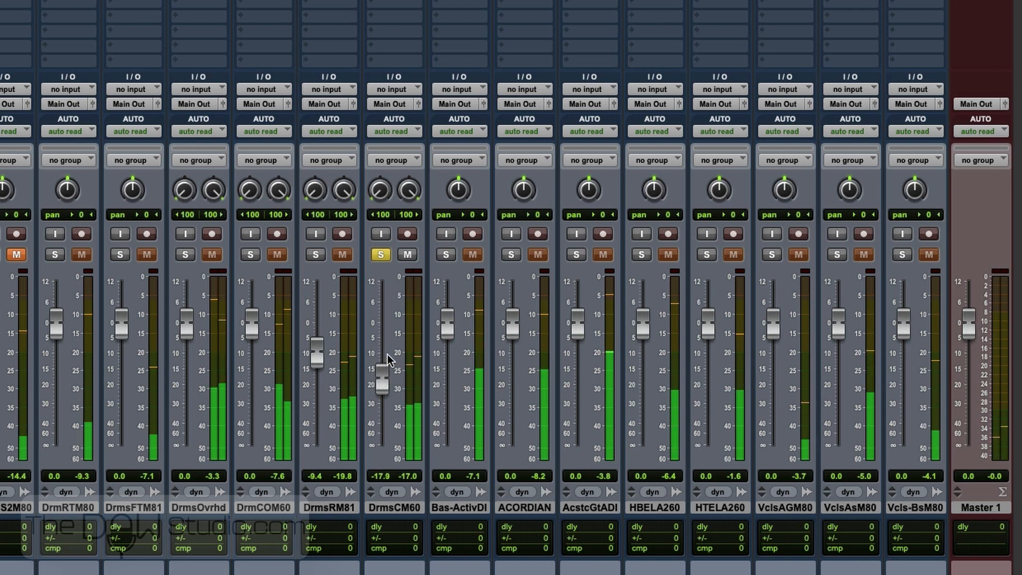
Audition Bas-ActivDI in solo, and solo the ACORDIAN track, panning it 84 right and lowering it to -3.0 dB.
click(446, 255)
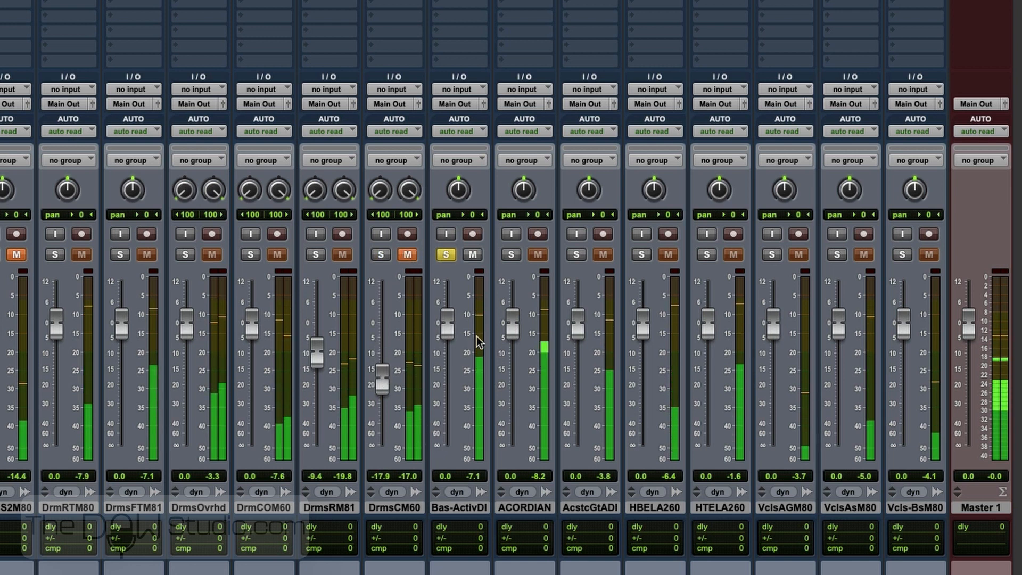
click(511, 256)
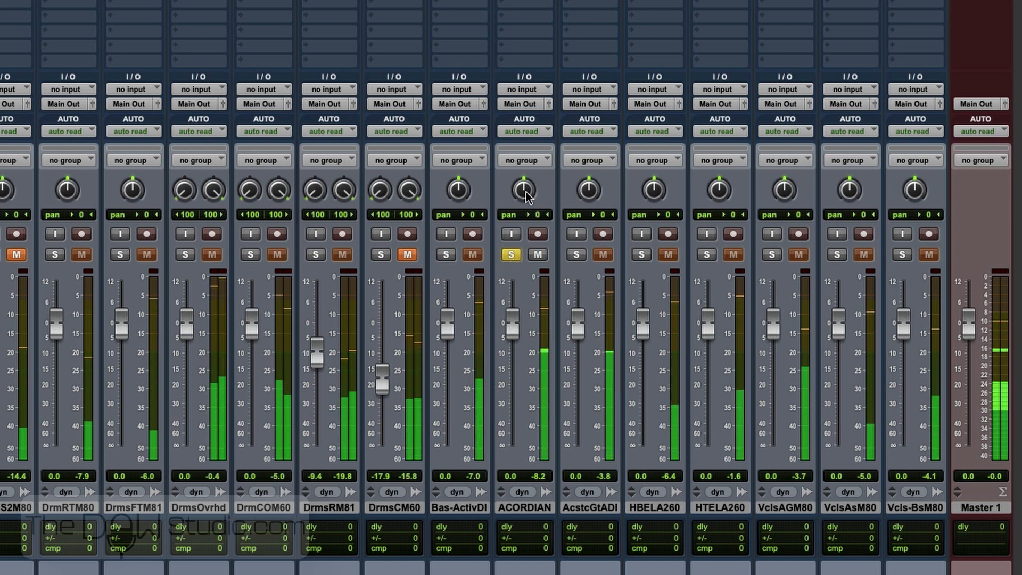
drag(524, 192, 526, 154)
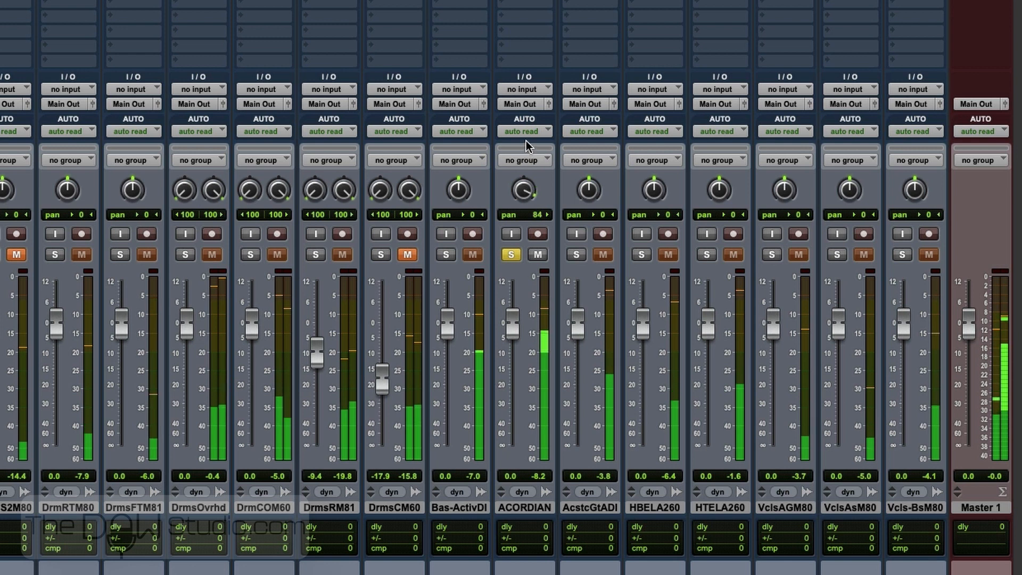
drag(516, 324, 516, 330)
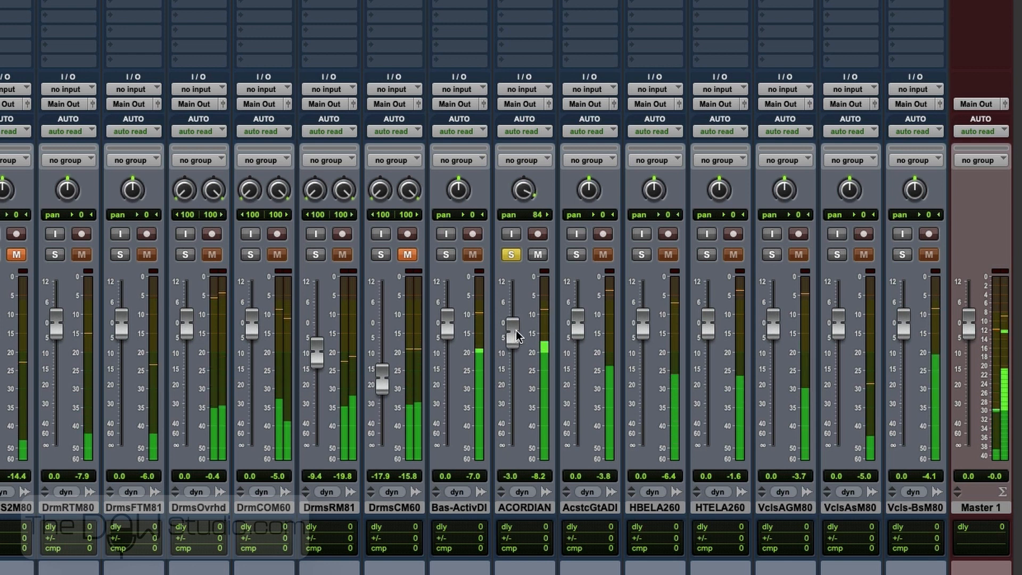
Solo the acoustic guitar track AcstcGtADI, pan it 69 left and lower its fader to -4.9 dB.
click(577, 256)
drag(585, 198, 584, 234)
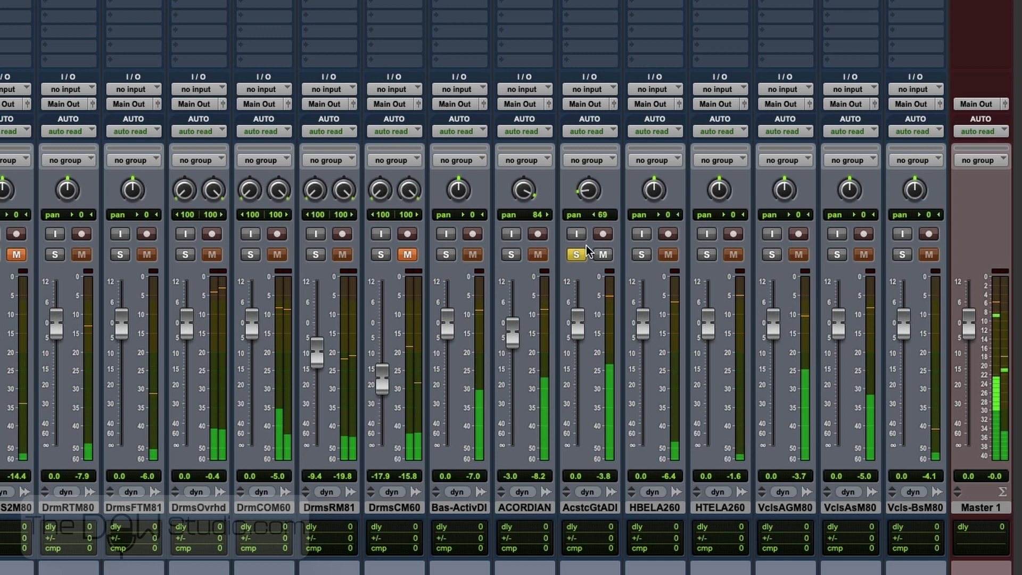
drag(580, 317, 579, 334)
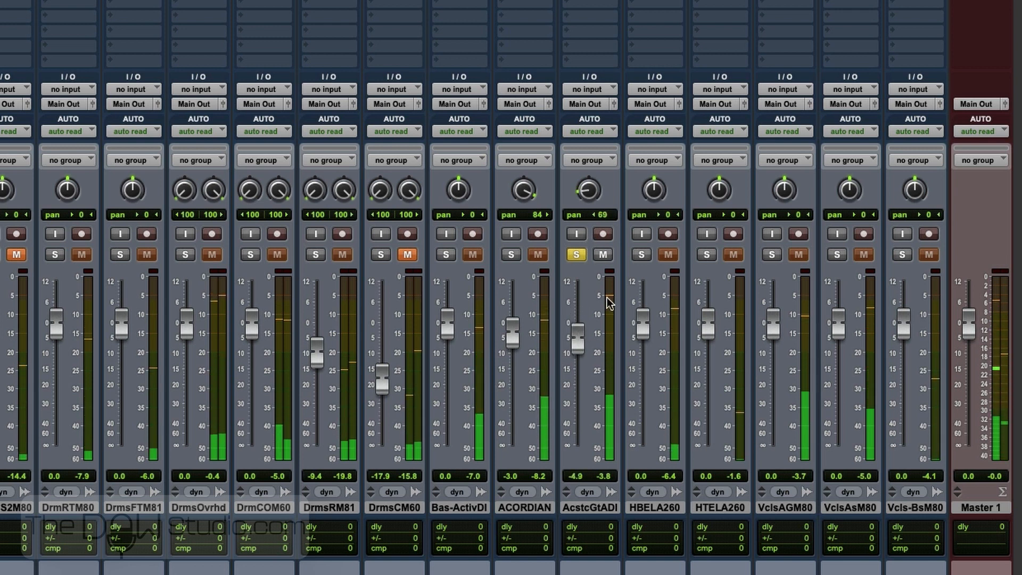
Solo the HBELA260 track, pan it 40 left and lower its fader to -3.3 dB.
click(641, 255)
drag(657, 194, 656, 224)
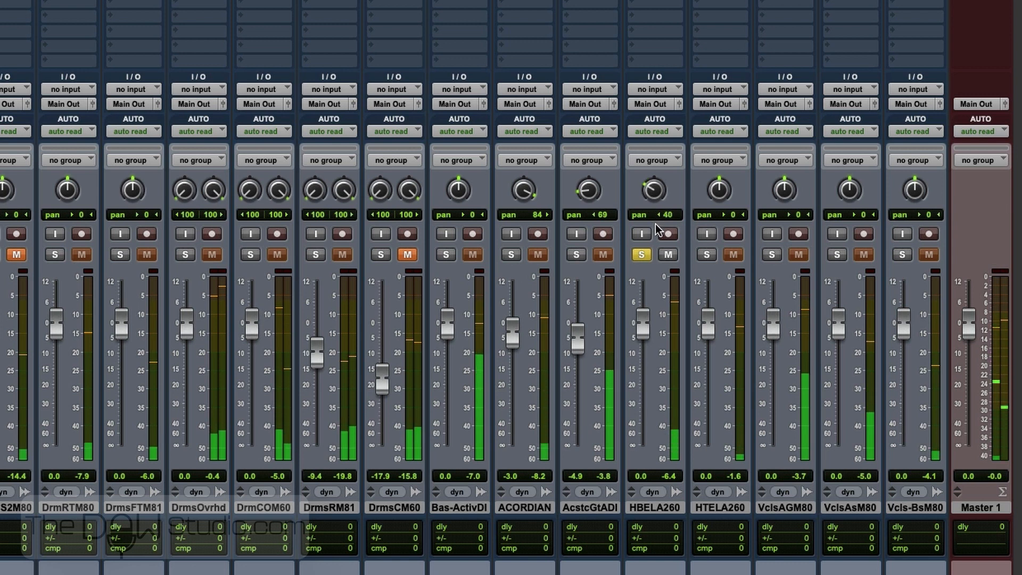
drag(650, 317, 643, 326)
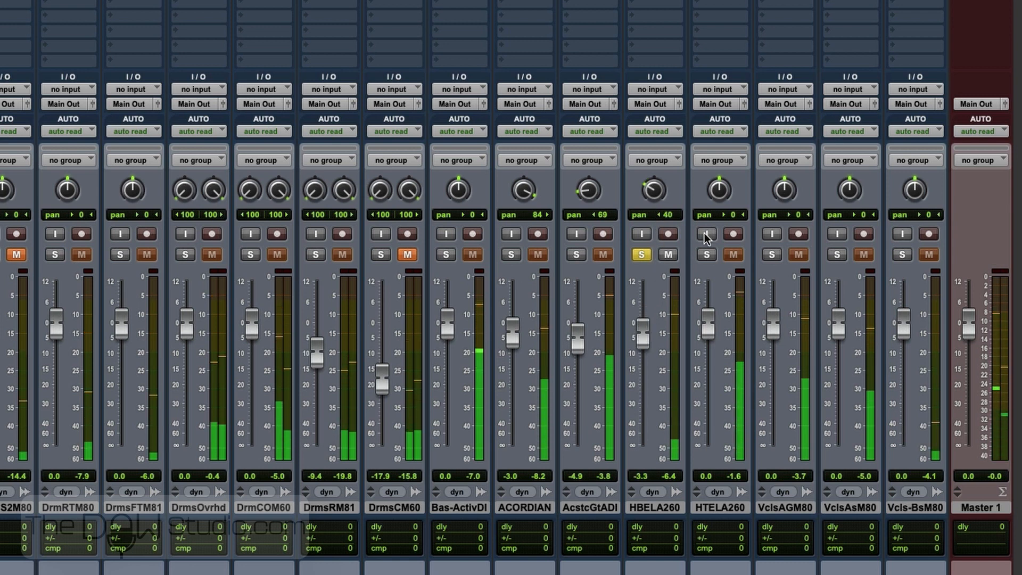
Solo the HTELA260 track, pan it 53 right and lower its fader to -5.2 dB.
click(707, 255)
drag(721, 195, 723, 163)
drag(708, 323, 708, 340)
Solo VclsAGM80 and VclsAsM80 in turn, and pan VclsAGM80 39 left and Vcls-BsM80 37 right.
click(775, 252)
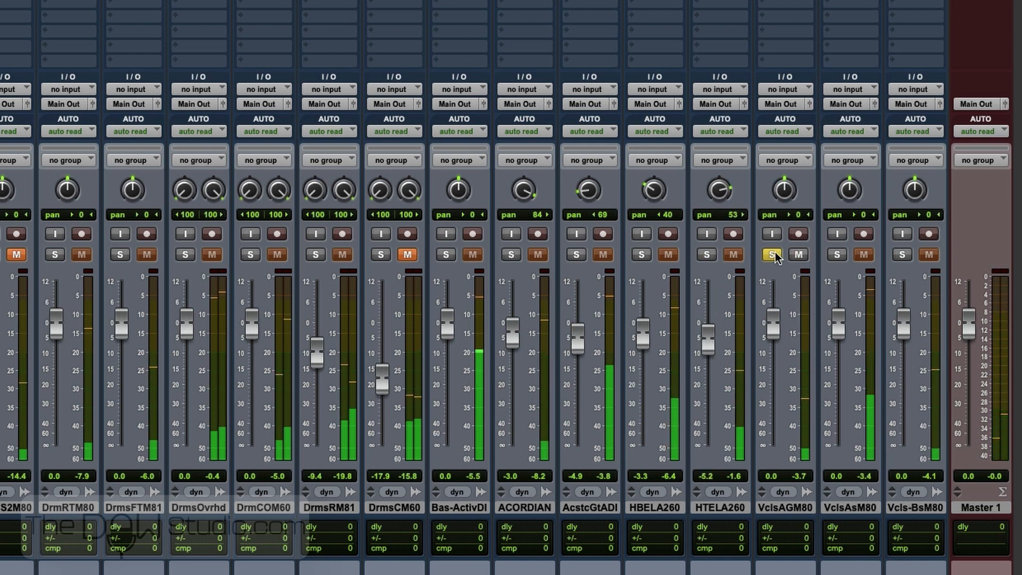
click(838, 256)
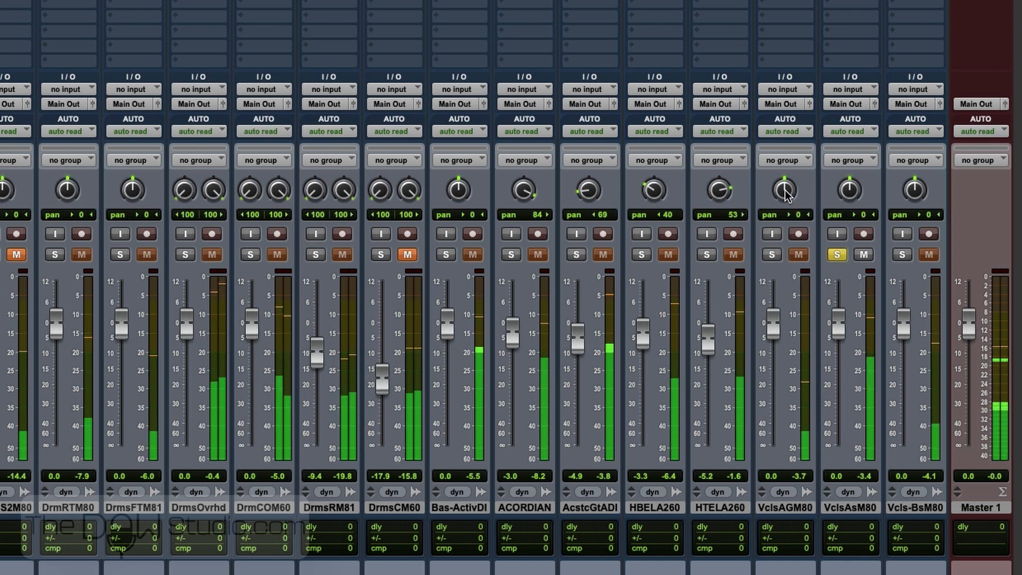
drag(785, 195, 786, 213)
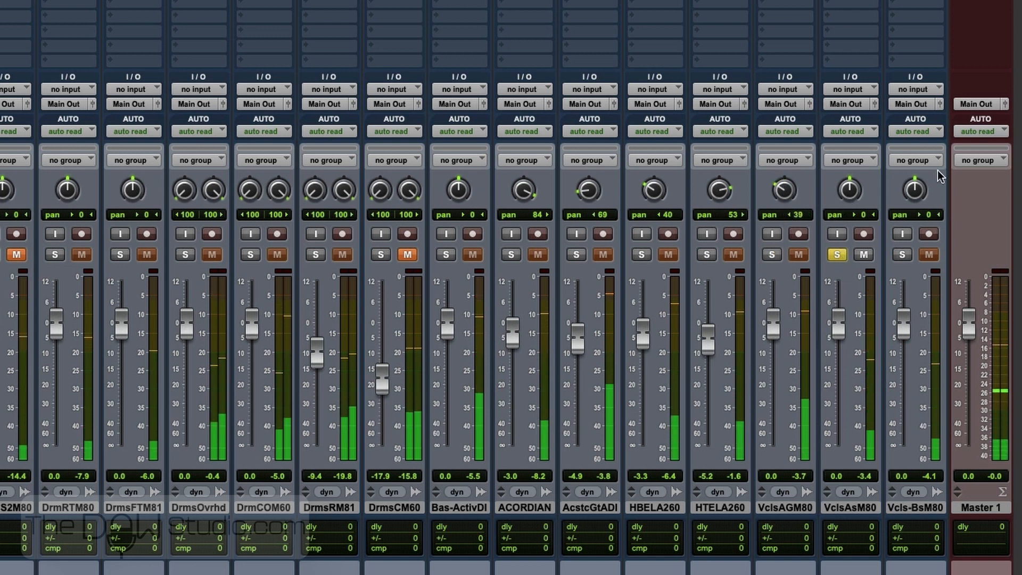
drag(918, 200, 923, 184)
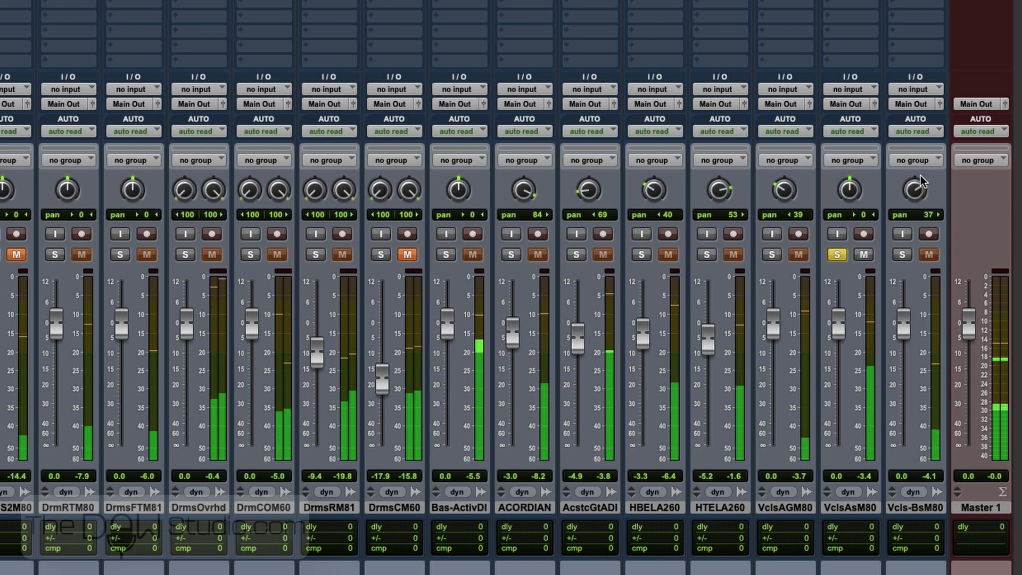
Set Vcls-BsM80 to -4.3 dB, VclsAGM80 to -3.6 dB and VclsAsM80 to +2.3 dB, and unsolo VclsAsM80.
drag(899, 320, 903, 334)
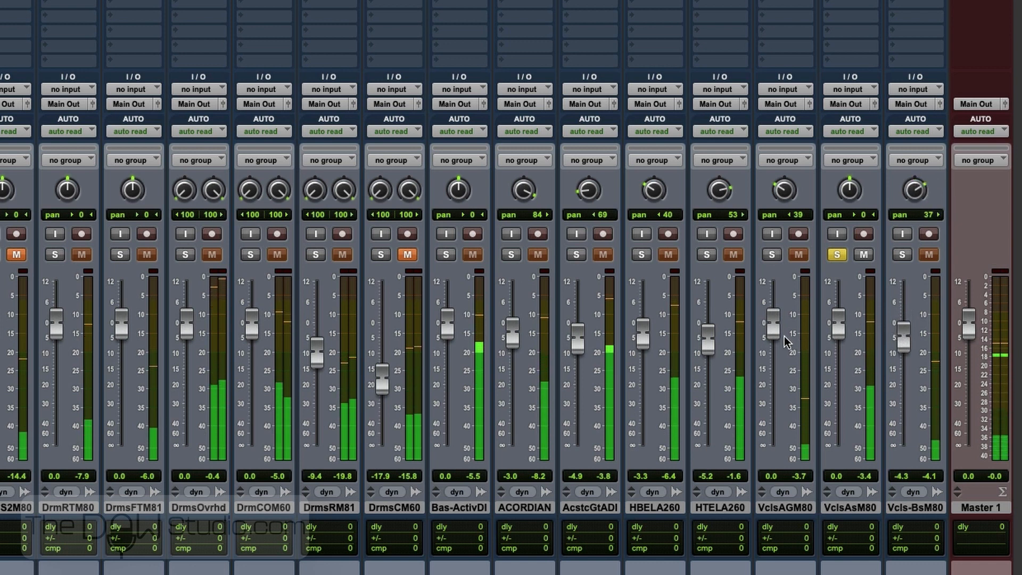
drag(777, 328, 777, 339)
drag(842, 324, 841, 323)
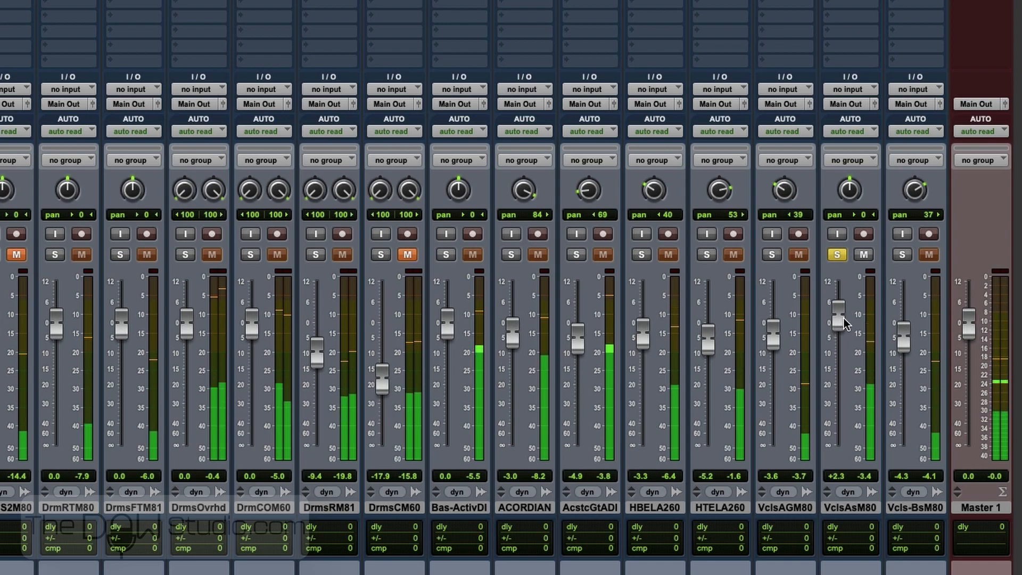
click(838, 254)
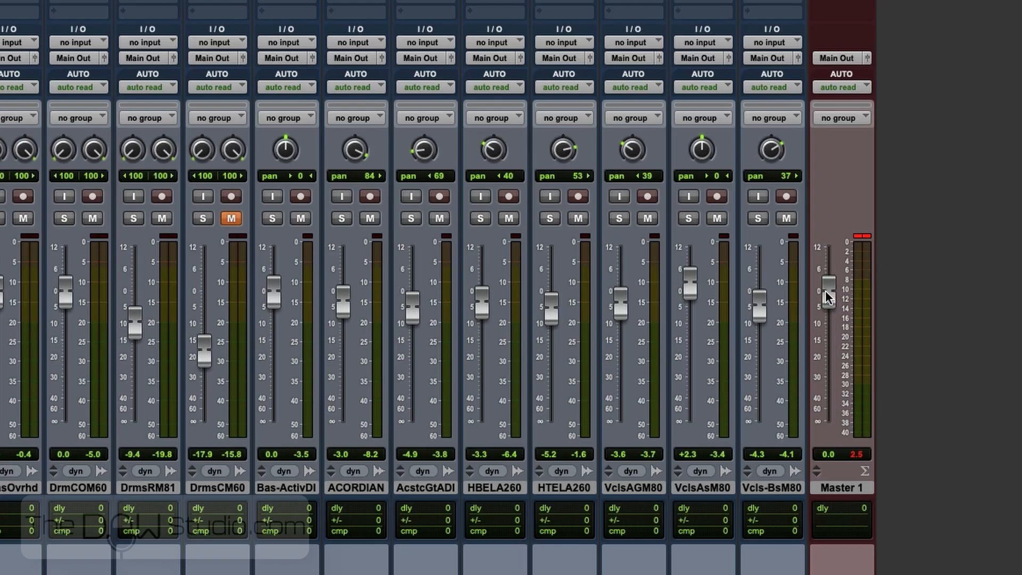
Clear the peak reading on Master 1, and try lowering its fader before resetting it to 0.0 dB.
click(861, 456)
mouse_move(835, 280)
mouse_down()
mouse_move(836, 319)
mouse_move(838, 300)
mouse_up()
alt+click(835, 299)
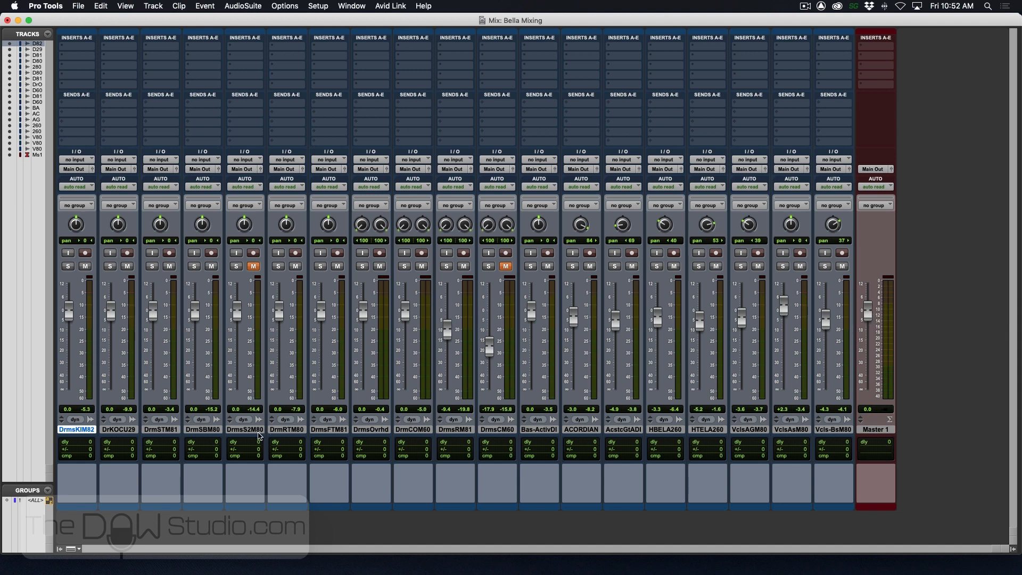
click(35, 501)
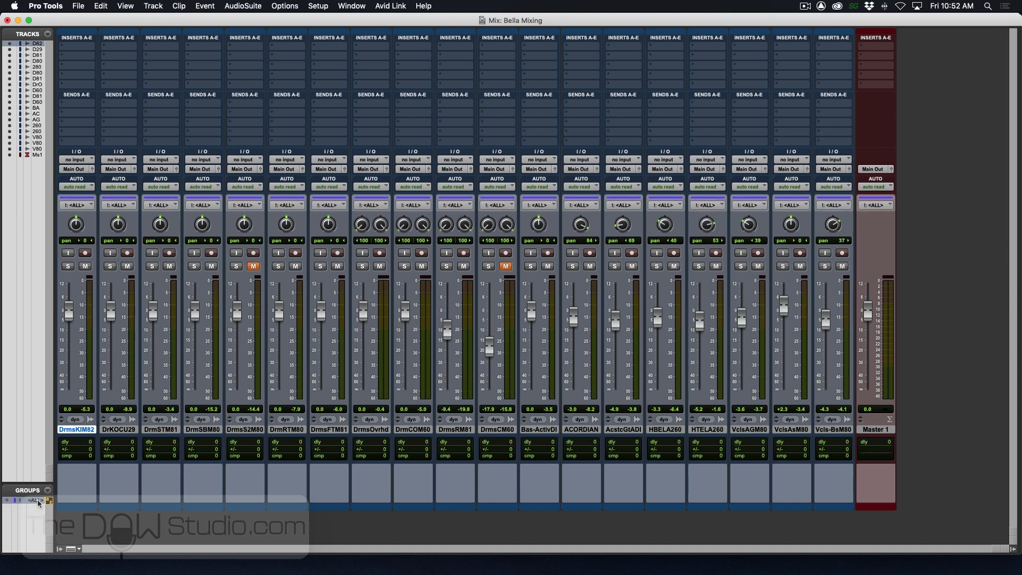
click(35, 502)
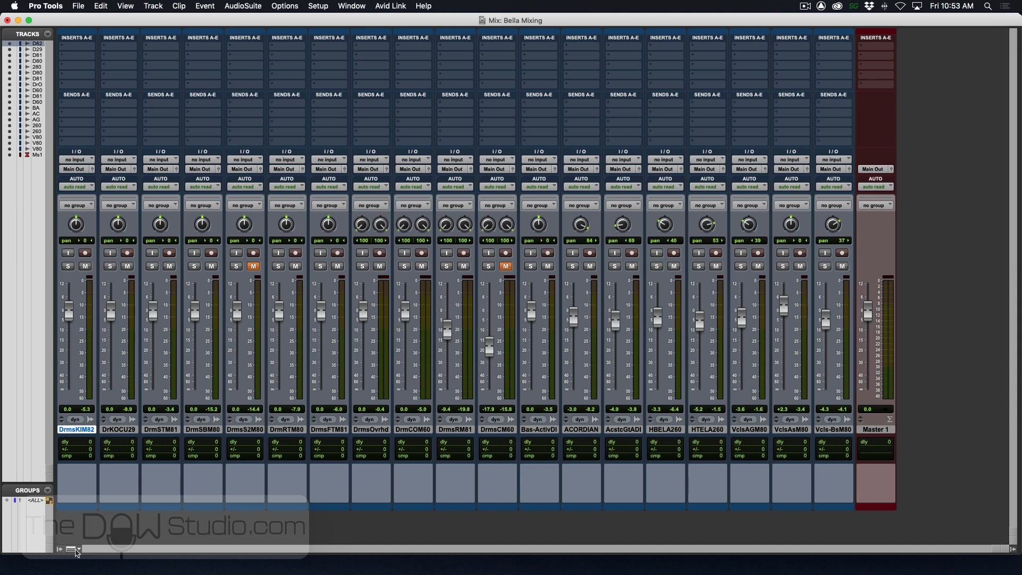
click(60, 550)
click(6, 550)
Lower all faders together by 4.9 dB with the <ALL> group active, deactivate the group and reset Master 1 to 0.0 dB.
click(35, 501)
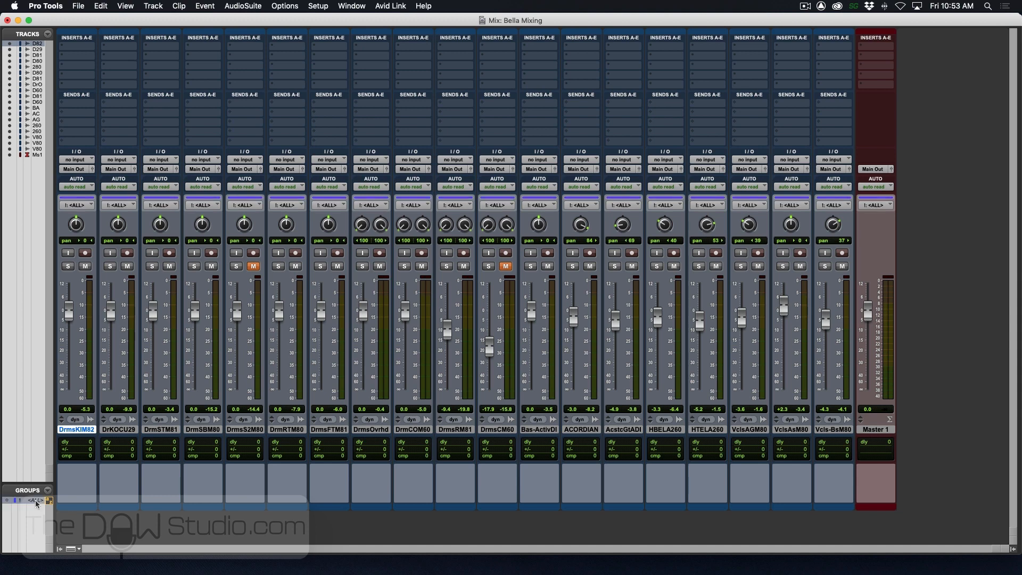
drag(68, 310, 69, 320)
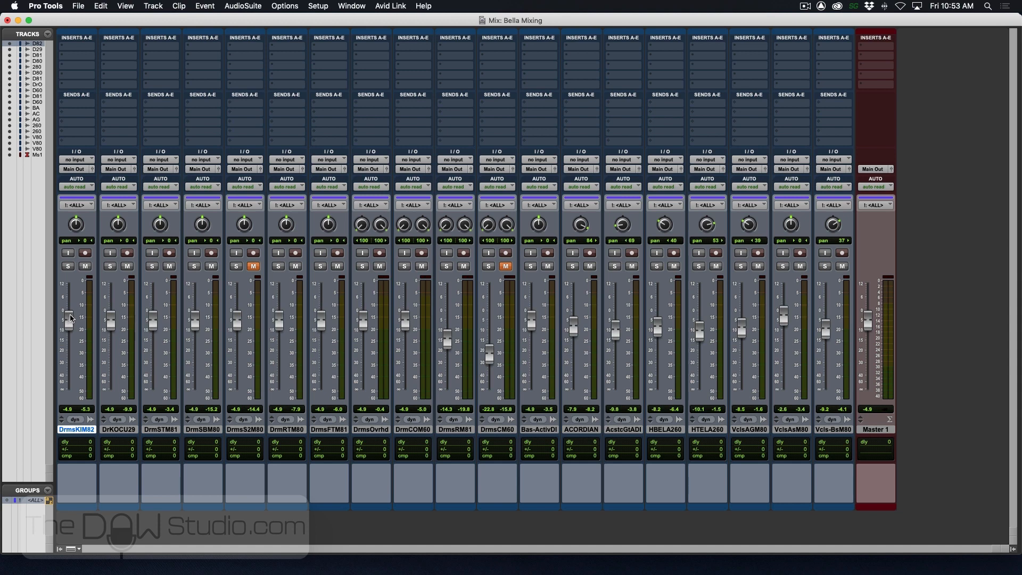
click(36, 502)
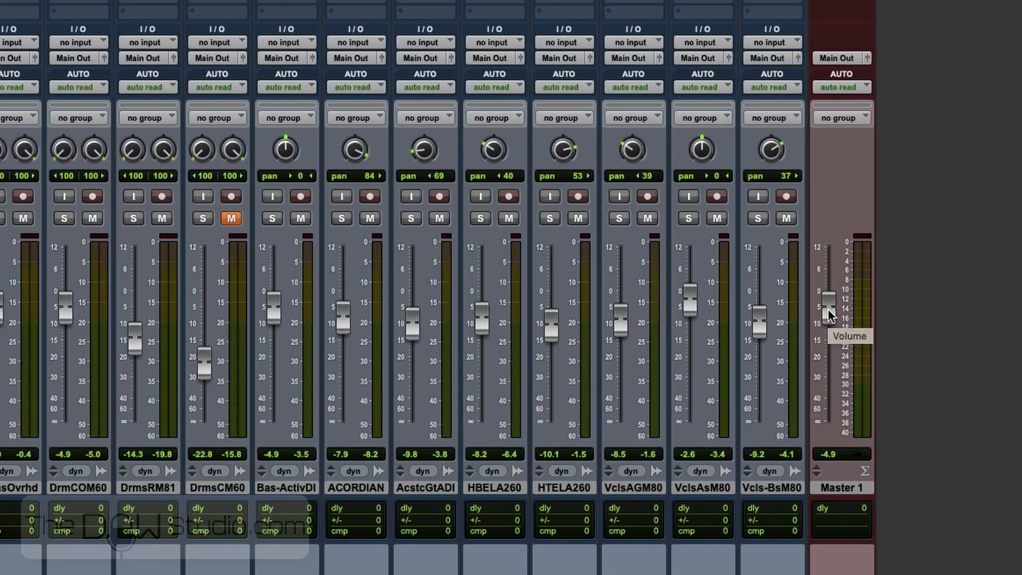
alt+click(829, 312)
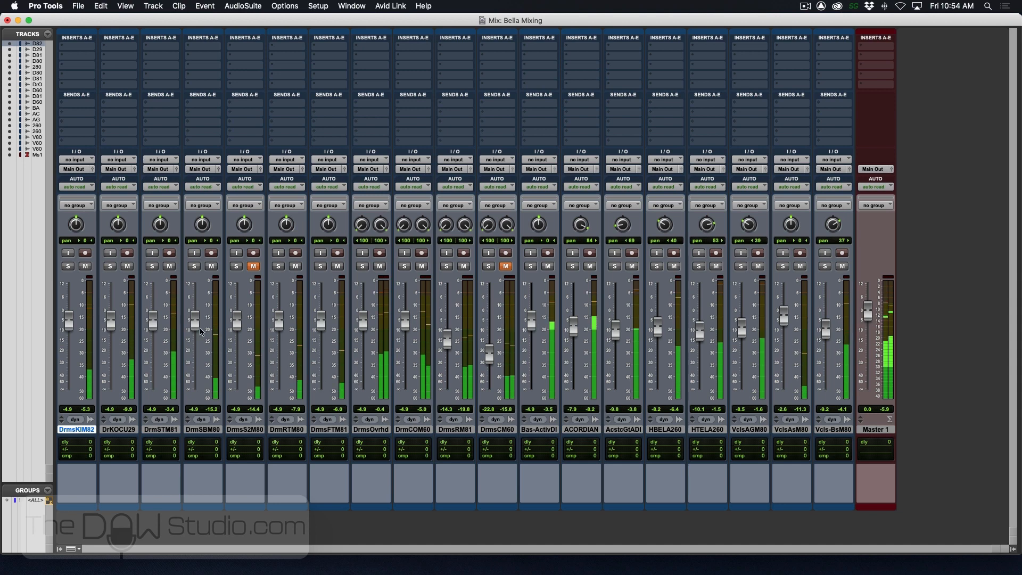
Lower the DrmSBM80 fader to -15.6 dB, and solo all the drum tracks from DrmsKIM82 through DrmsCM60.
drag(196, 325, 198, 347)
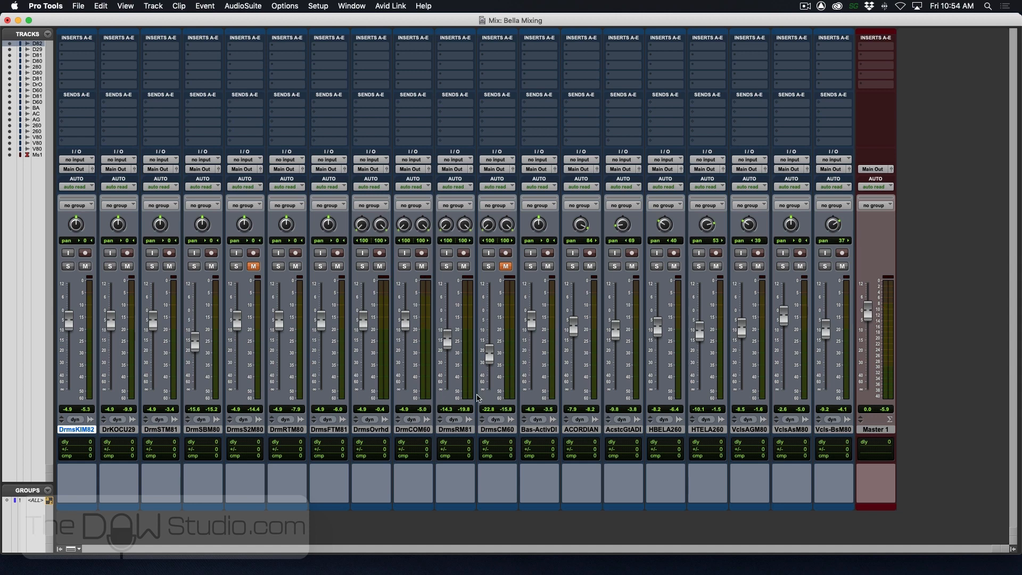
click(500, 430)
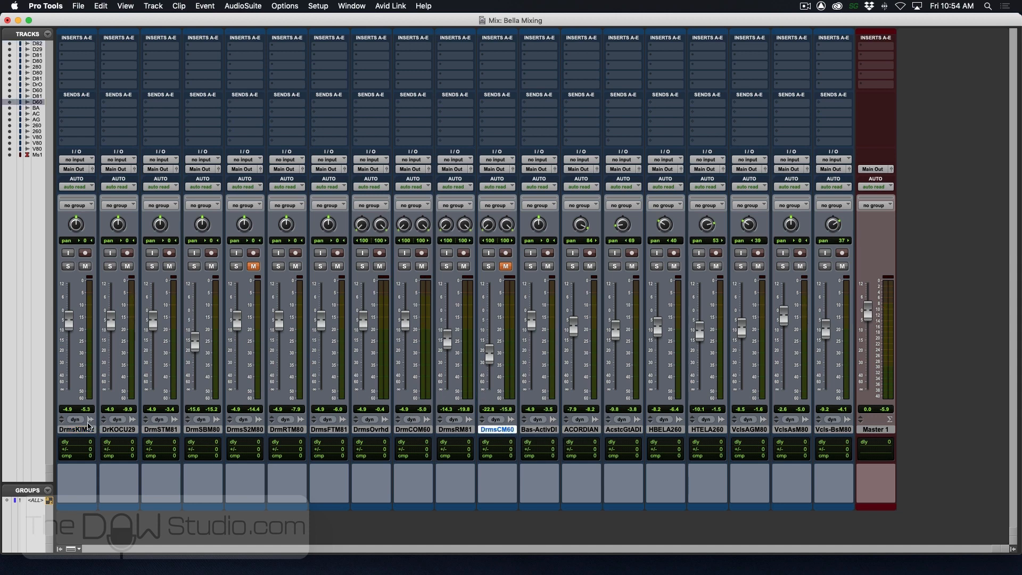
shift+click(76, 431)
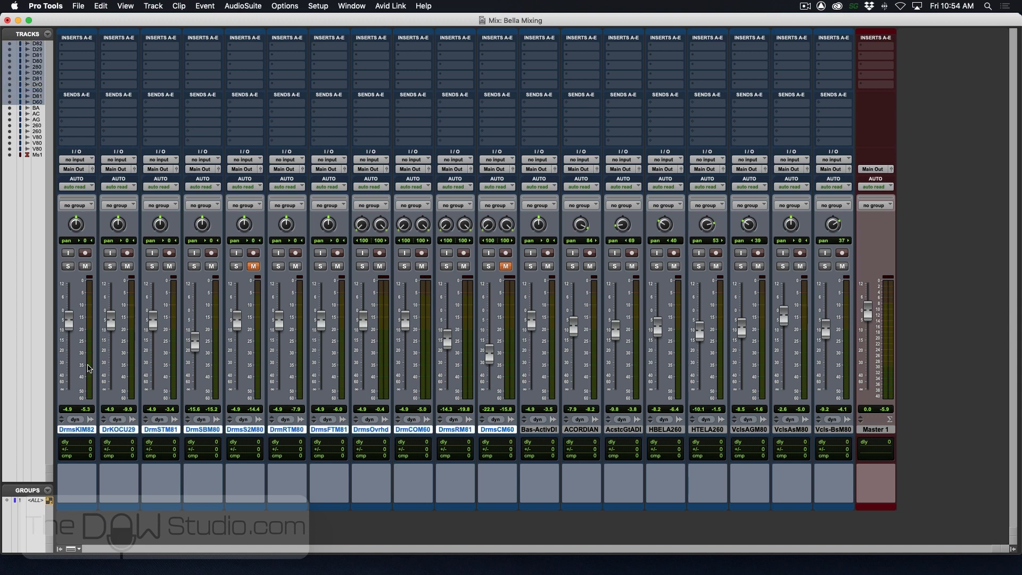
alt+shift+click(66, 266)
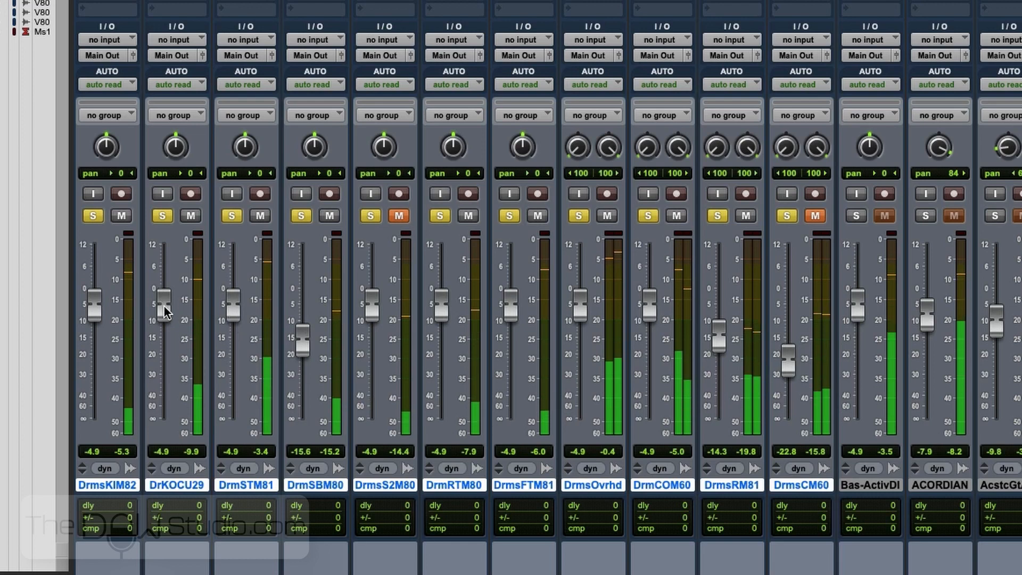
Balance the kick and snare by setting DrKOCU29 to -9.9 dB and DrmSTM81 to -3.8 dB.
drag(164, 306, 176, 330)
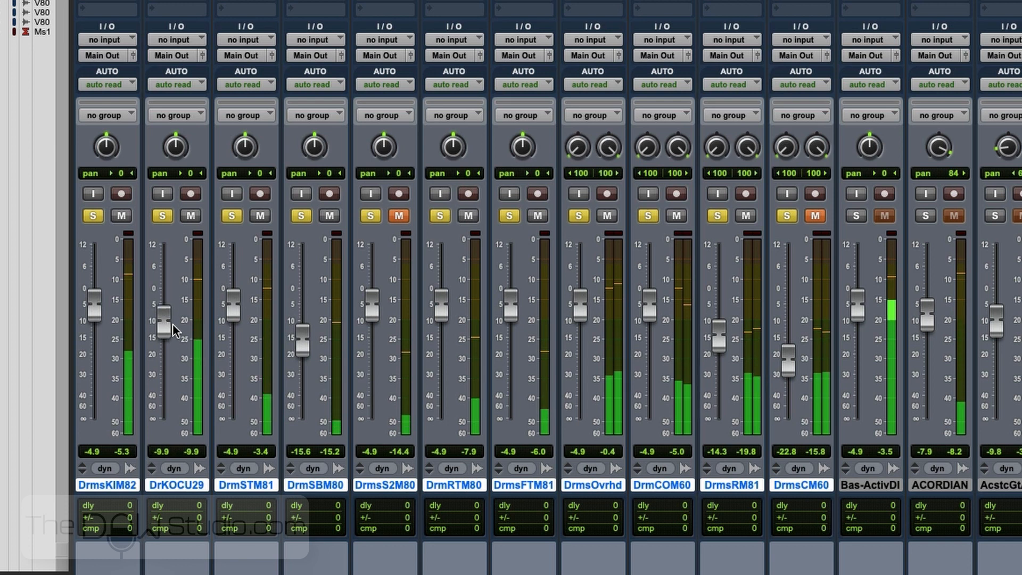
drag(237, 318, 234, 314)
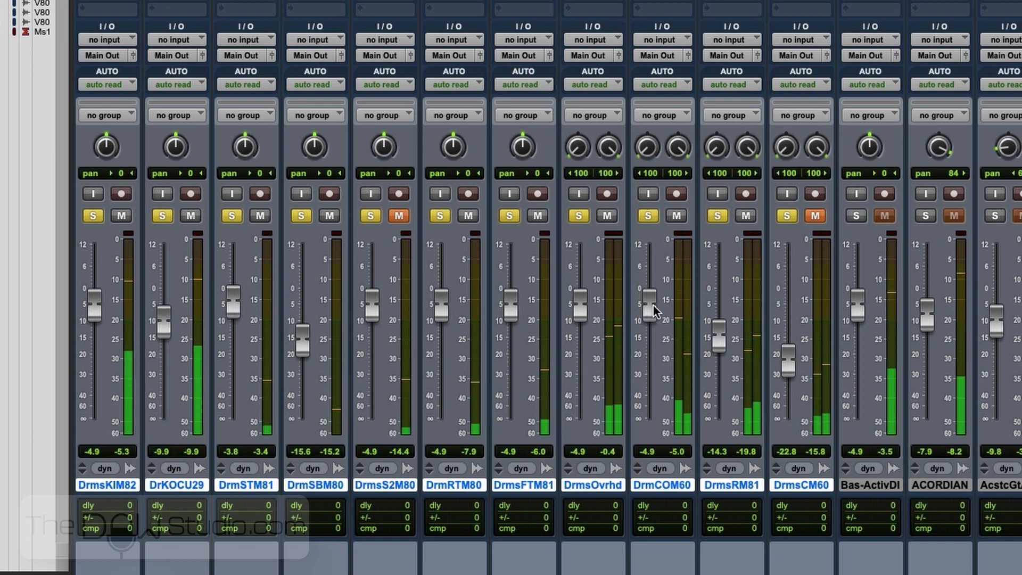
Set the DrmsOvrhd fader to -1.1 dB, DrmCOM60 to -17.7 dB and DrmsRM81 to -31.4 dB.
mouse_move(582, 315)
mouse_down()
mouse_move(584, 388)
mouse_move(582, 304)
mouse_up()
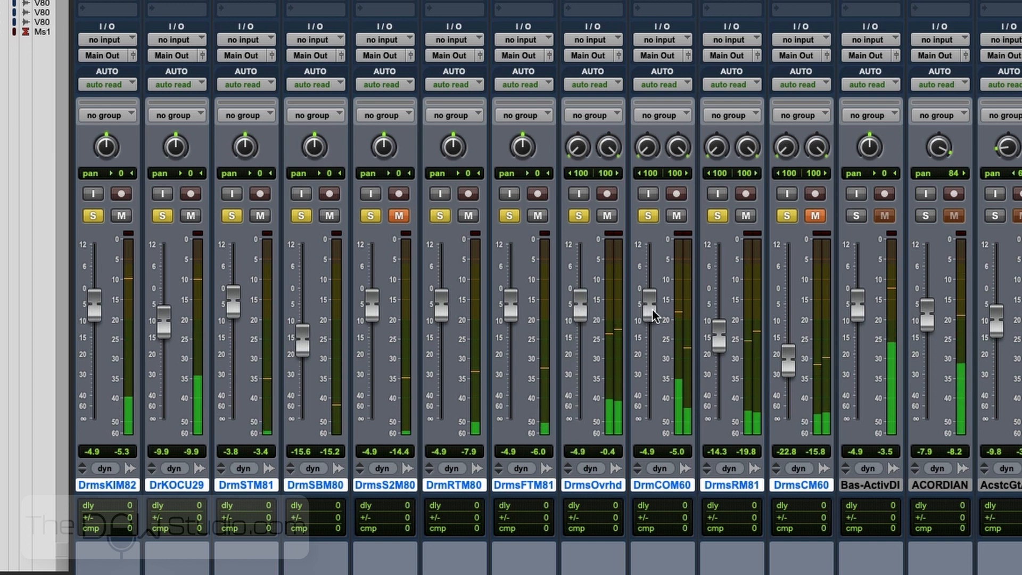
mouse_move(654, 315)
mouse_down()
mouse_move(654, 383)
mouse_move(660, 341)
mouse_move(650, 333)
mouse_up()
drag(584, 322, 582, 298)
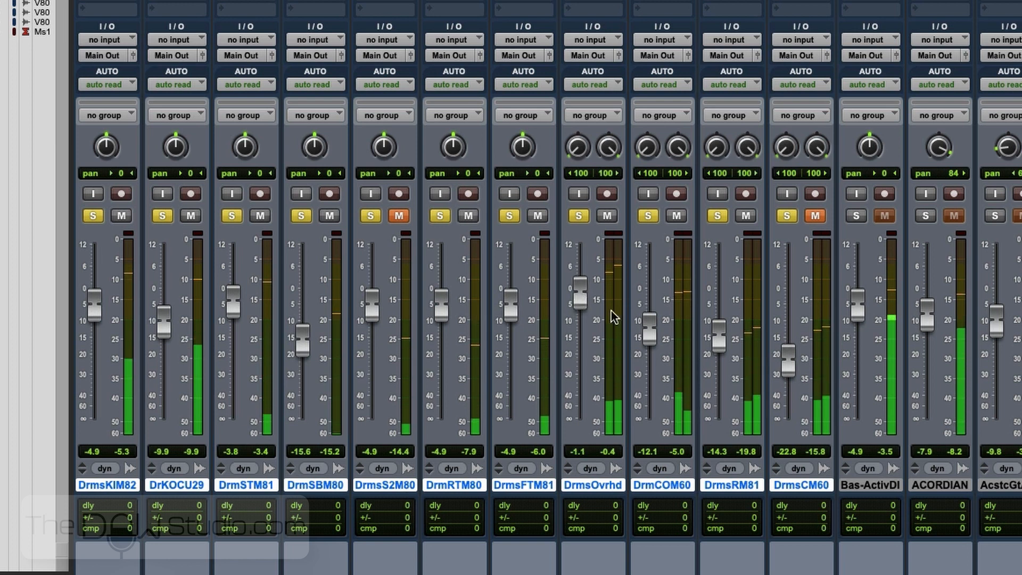
mouse_move(646, 327)
mouse_down()
mouse_move(650, 383)
mouse_move(658, 331)
mouse_up()
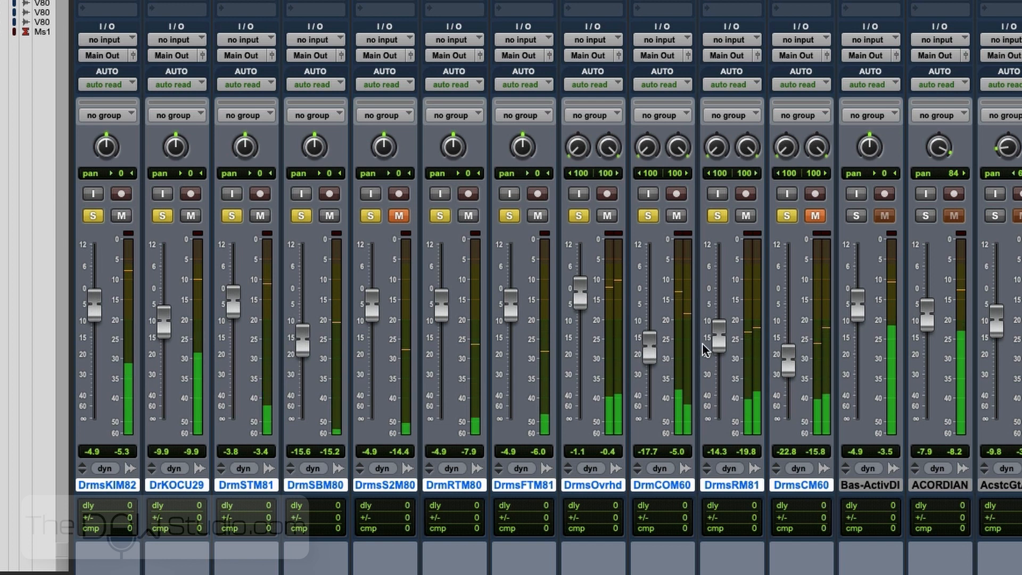
drag(713, 341, 721, 383)
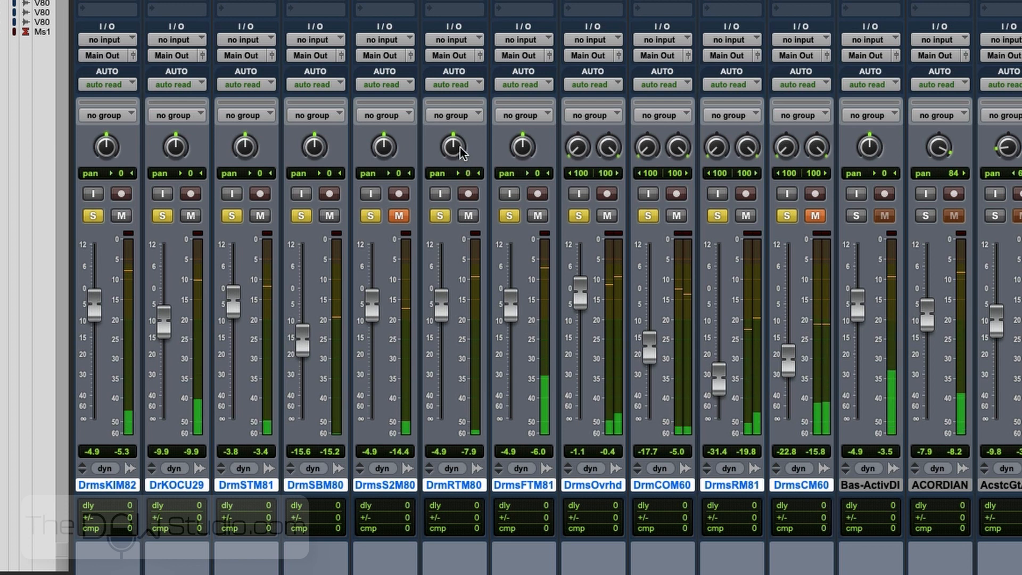
Pan DrmRTM80 to 30 left and DrmsFTM81 to 39 right, set their faders to -6.8 and -7.5 dB, and set DrmSTM81 to -3.6 dB.
drag(461, 153, 459, 190)
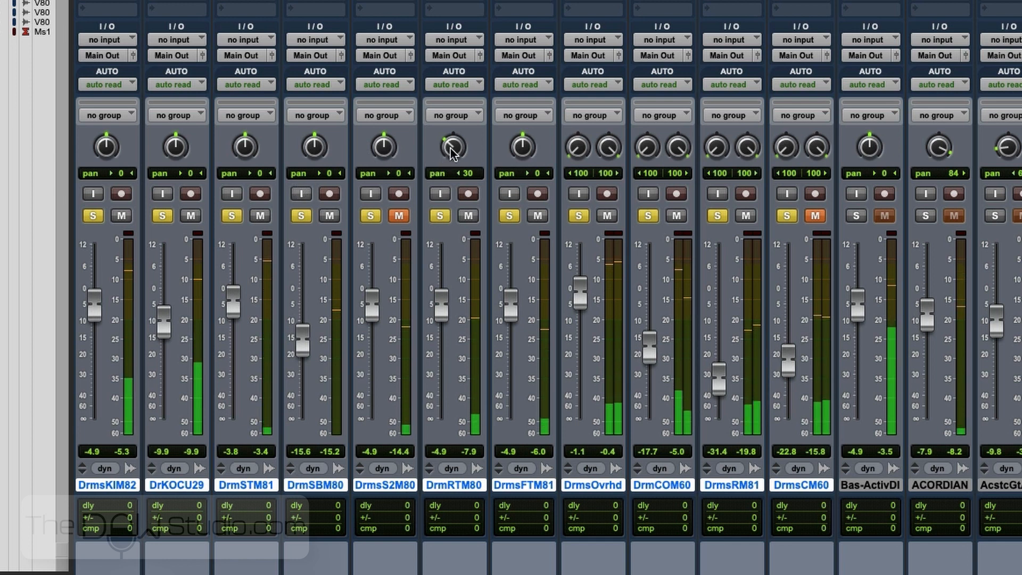
drag(526, 150, 532, 123)
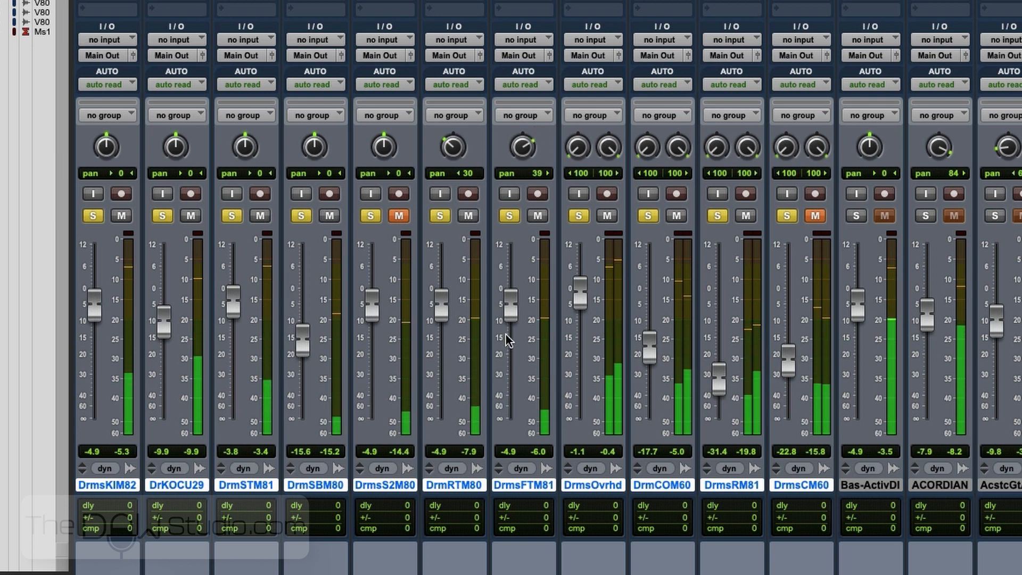
drag(510, 305, 510, 314)
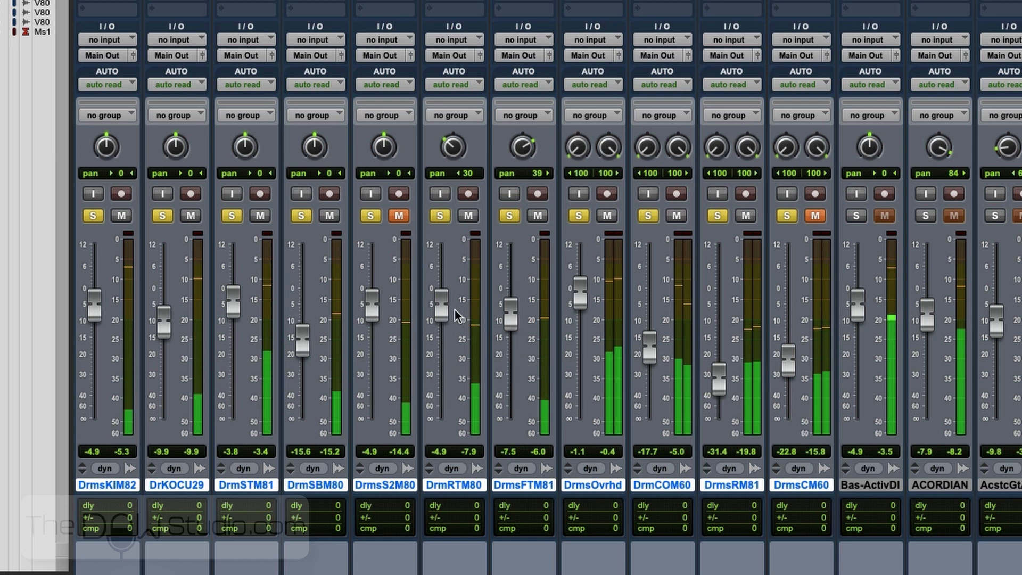
drag(448, 311, 446, 319)
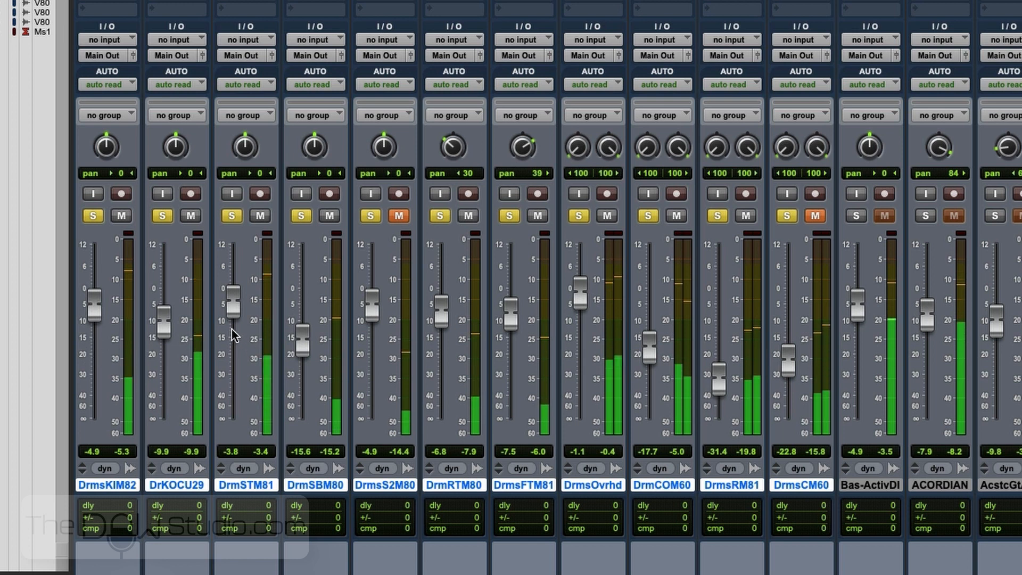
drag(233, 308, 233, 306)
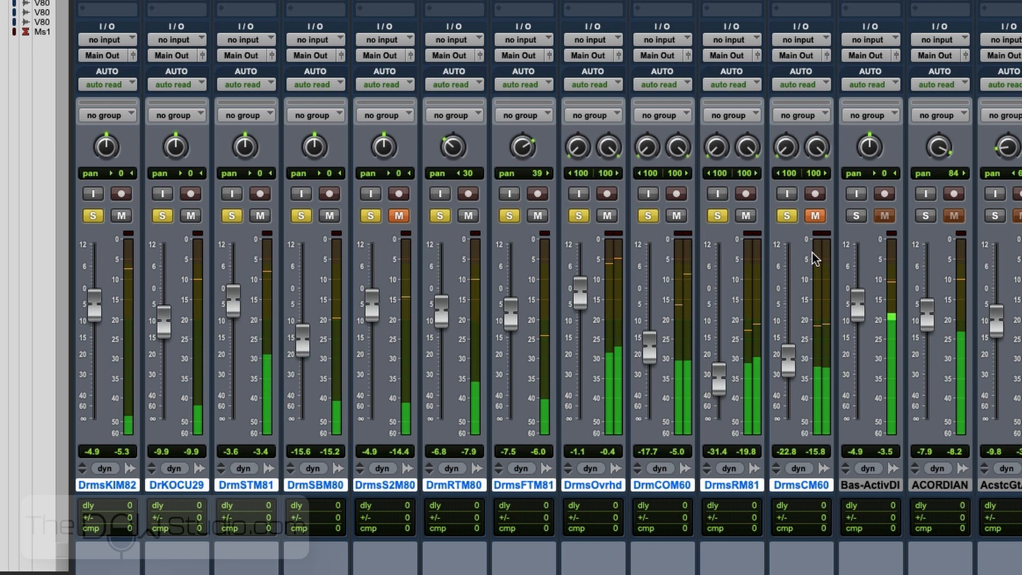
Clear all the drum solos and set Bas-ActivDI to -6.5 dB, ACORDIAN to -10.5 dB and AcstcGtADI to -8.1 dB.
click(788, 215)
alt+click(717, 216)
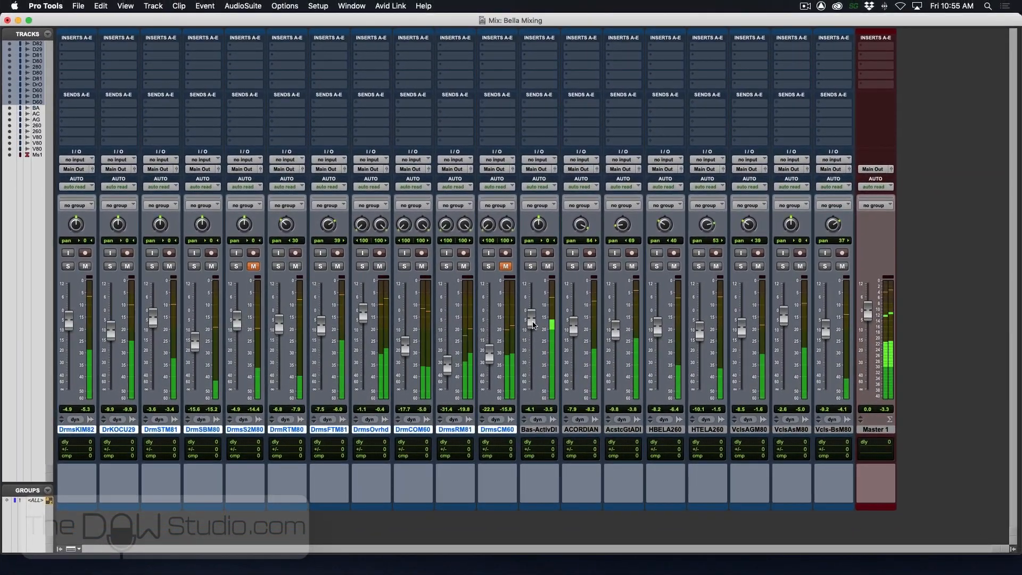
drag(534, 326, 574, 334)
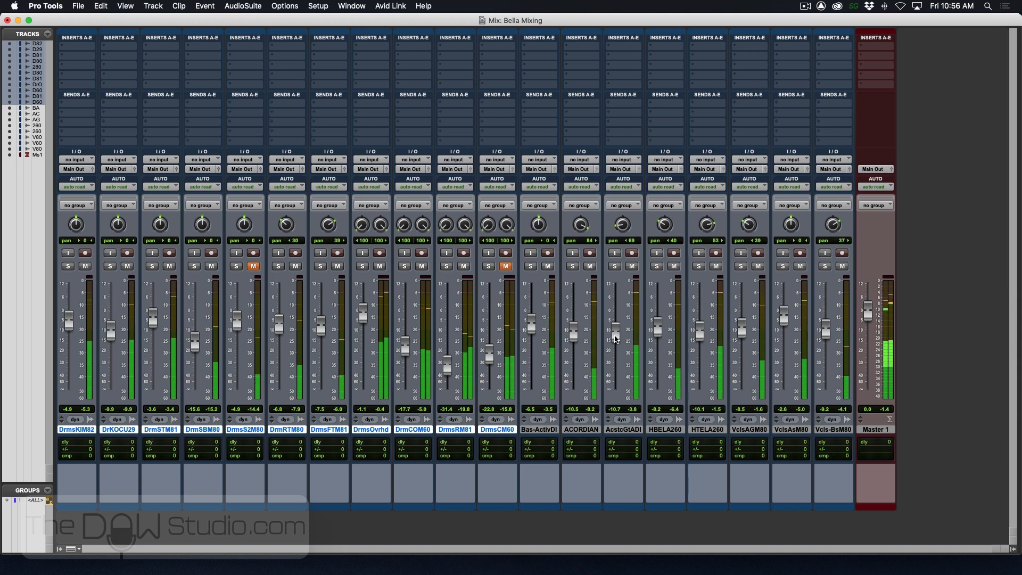
drag(615, 341, 619, 338)
Pan AcstcGtADI 87 right, ACORDIAN 80 left, HBELA260 37 right and HTELA260 37 left, and set the HBELA260 fader to -8.9 dB.
drag(624, 226, 627, 235)
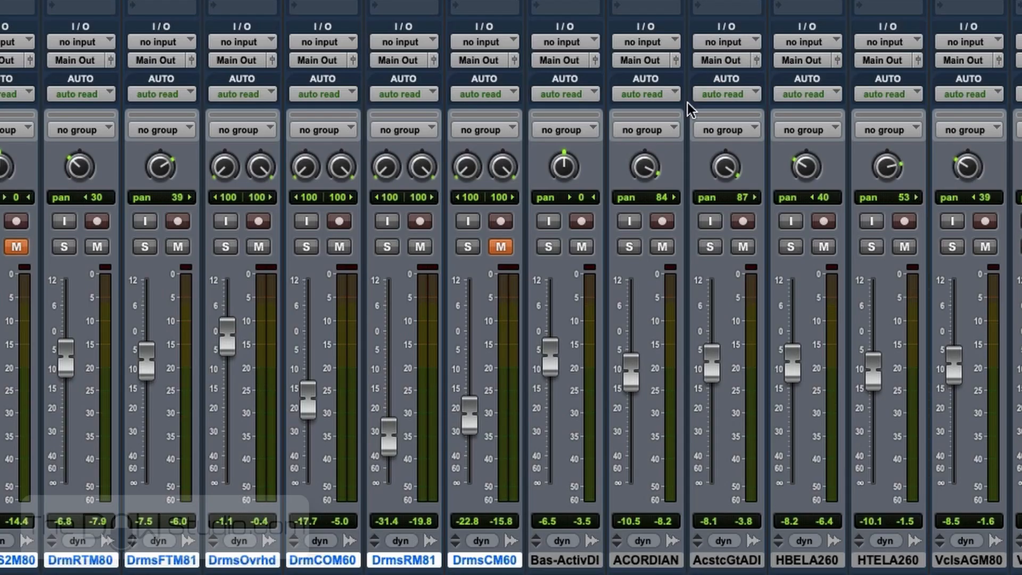
drag(641, 168, 644, 220)
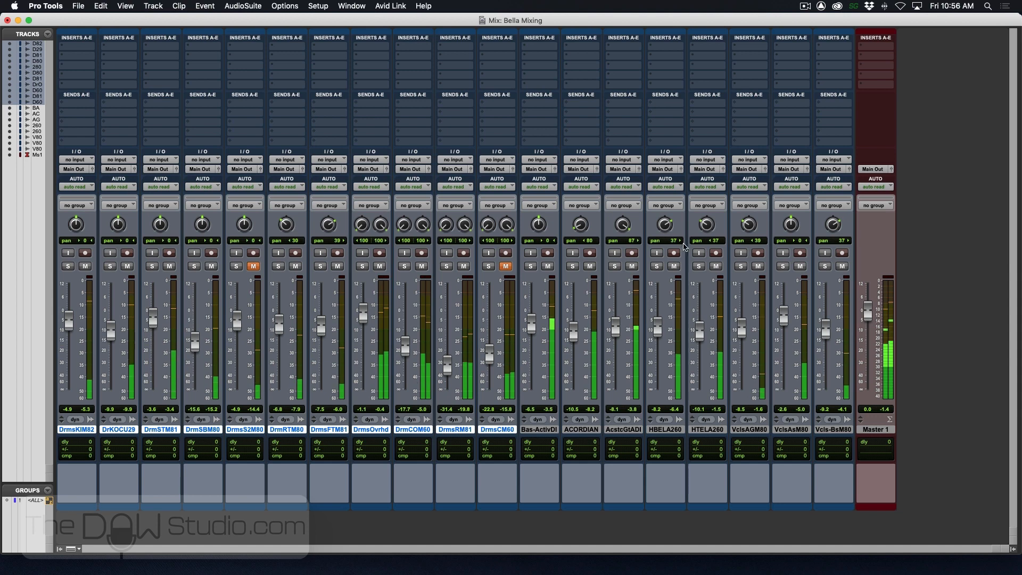
drag(661, 327, 660, 330)
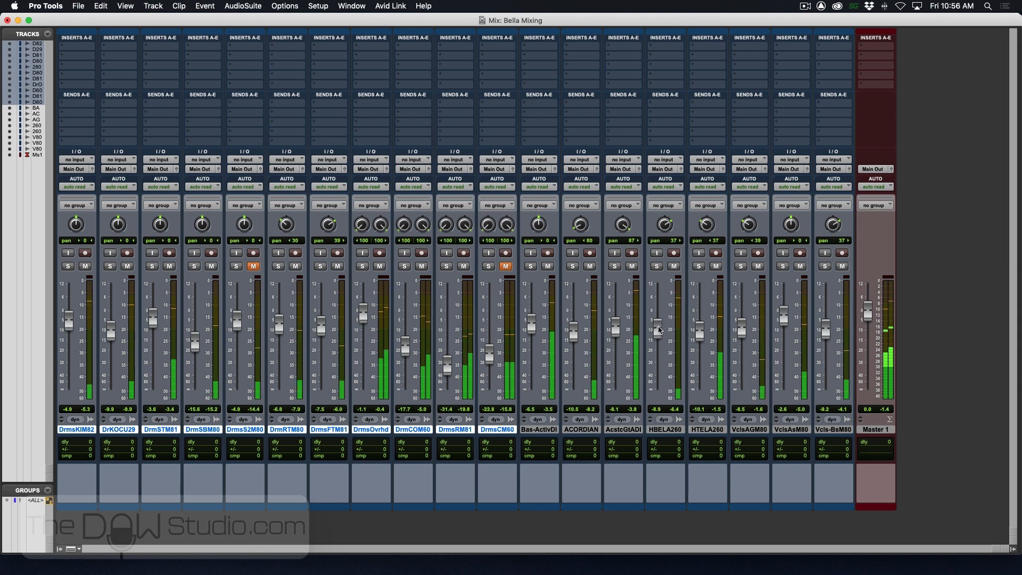